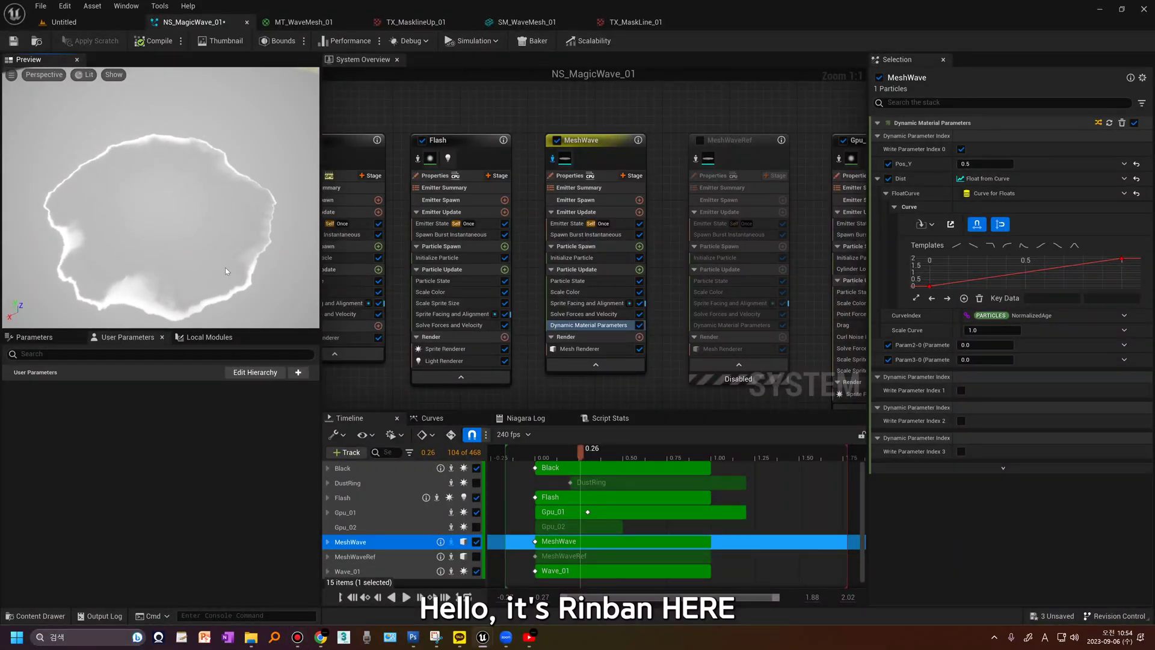
# Review the MeshWave emitter's Mesh Renderer, its SM_WaveMesh_01 mesh and the MT_WaveMesh_01 material against the wave in the preview
pyautogui.click(579, 349)
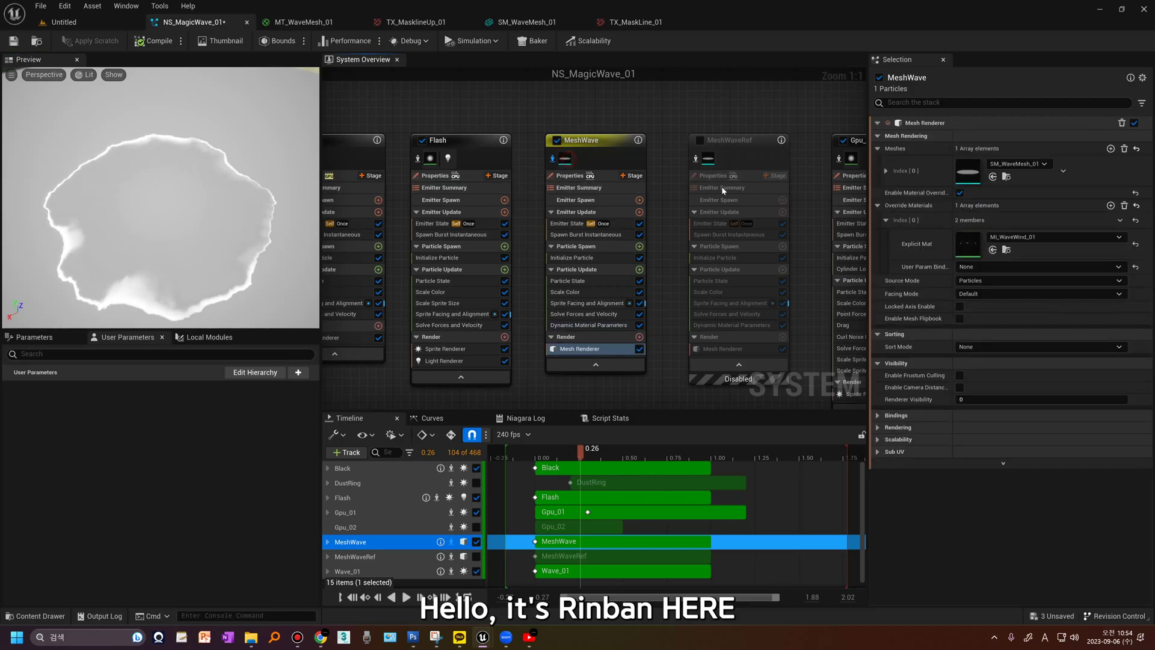
pyautogui.doubleClick(975, 171)
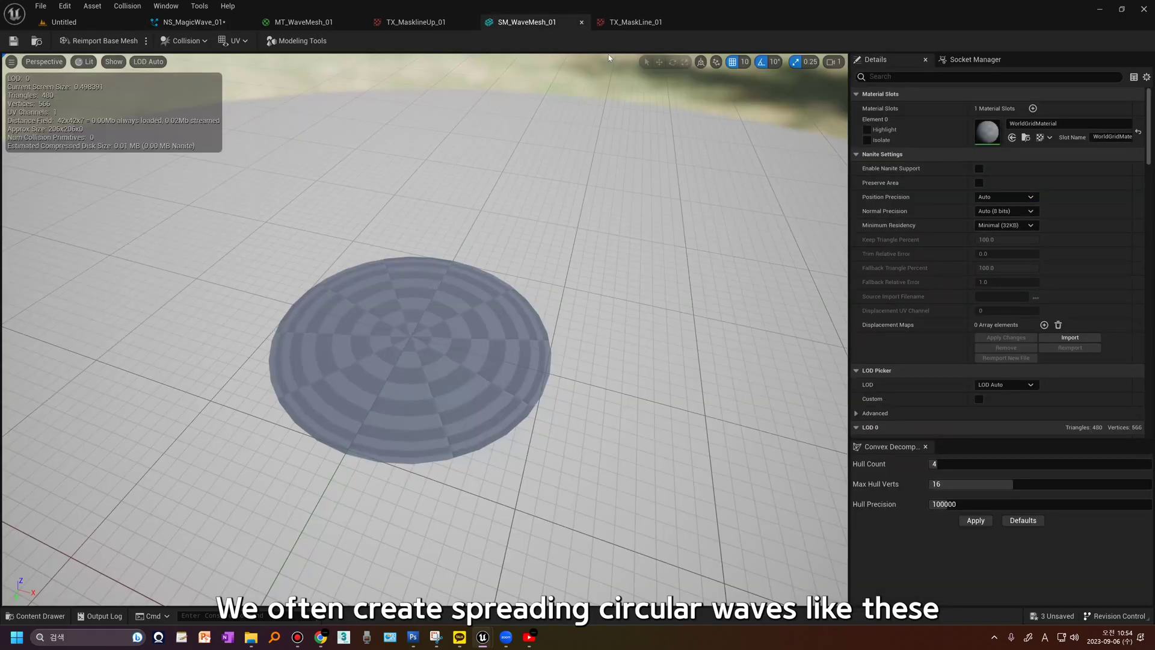
pyautogui.click(304, 22)
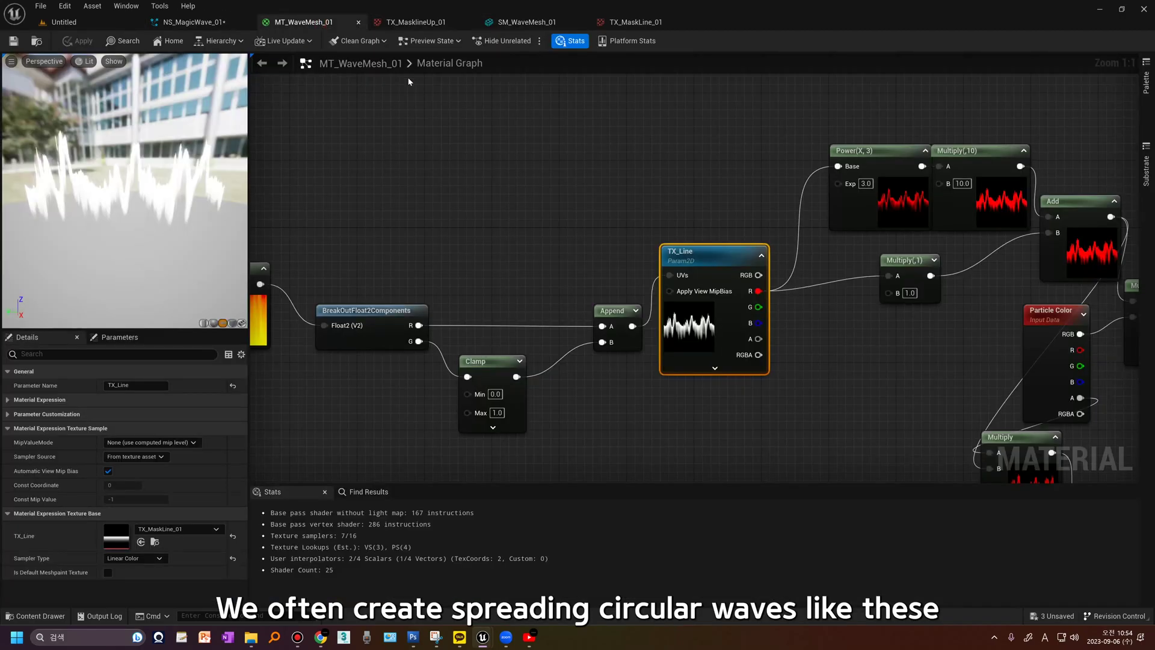
pyautogui.click(196, 23)
pyautogui.moveTo(173, 223); pyautogui.dragTo(217, 271)
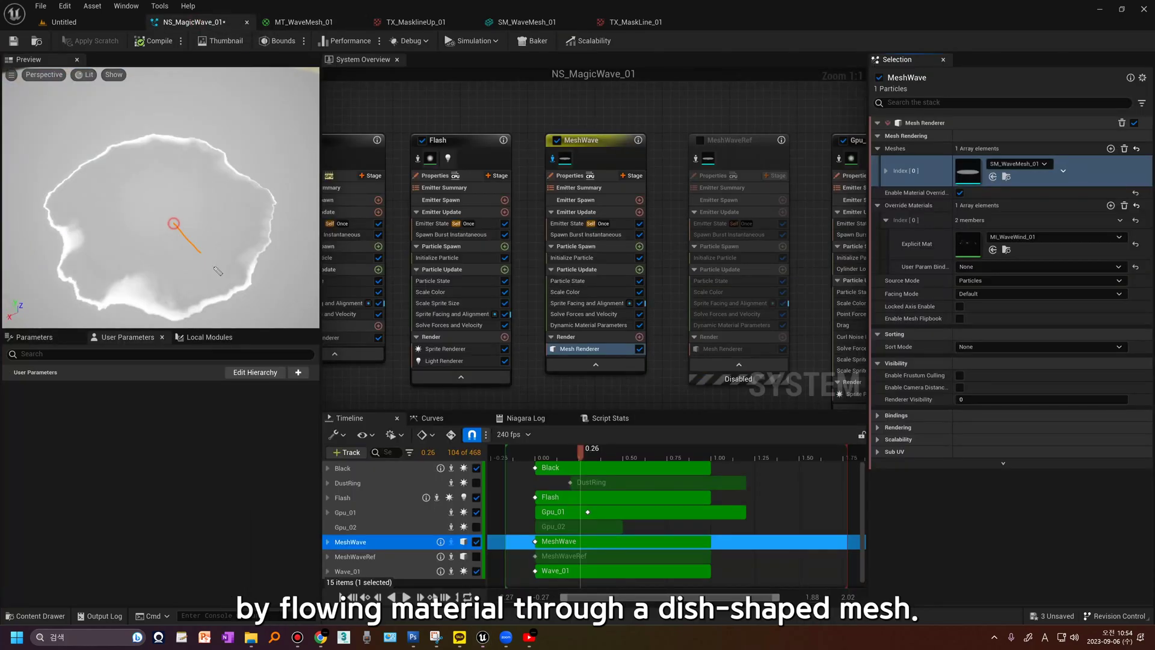
pyautogui.moveTo(153, 220)
pyautogui.mouseDown()
pyautogui.moveTo(100, 246)
pyautogui.moveTo(125, 270)
pyautogui.mouseUp()
pyautogui.press('Escape')
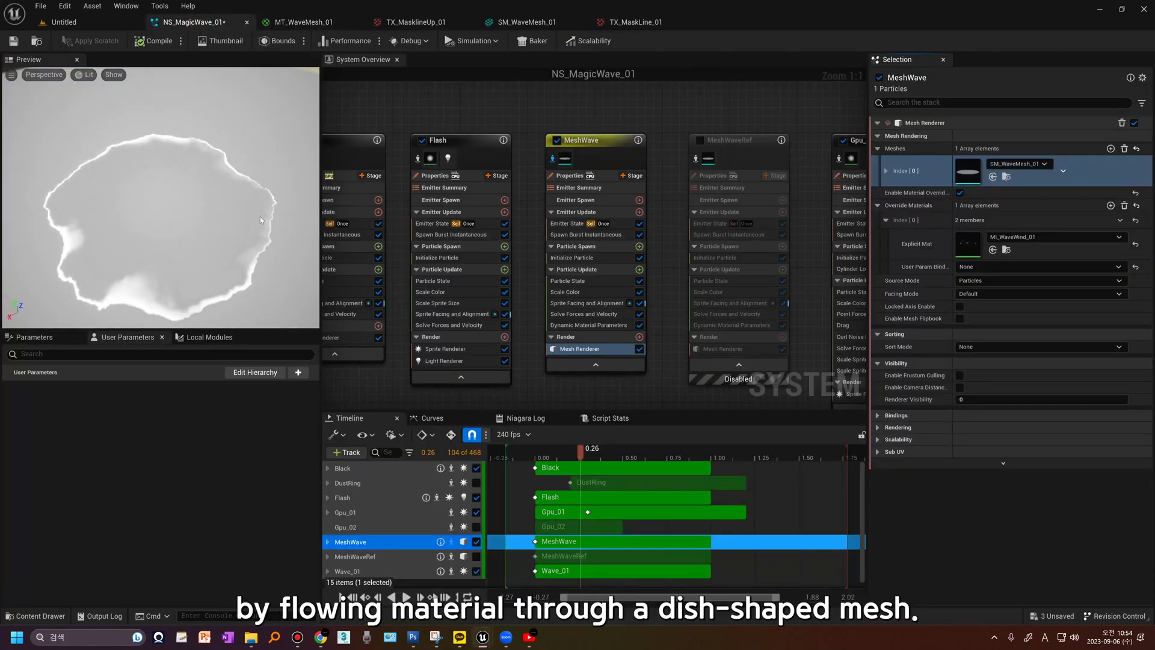
# Locate the texture used by the TX_Line sampler in MT_WaveMesh_01 and open TX_MaskLine_01 to examine its horizontal gradient for tiling
pyautogui.click(304, 22)
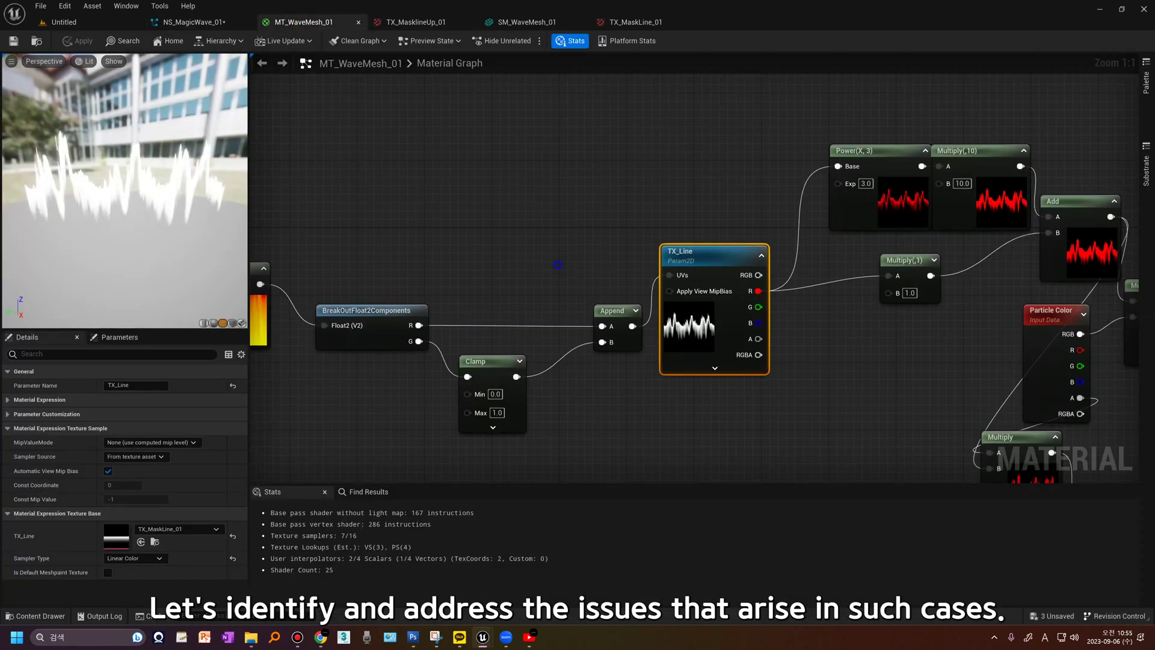
pyautogui.moveTo(557, 264); pyautogui.dragTo(606, 193, button='right')
pyautogui.moveTo(514, 221); pyautogui.dragTo(518, 228, button='right')
pyautogui.moveTo(415, 363); pyautogui.dragTo(644, 201)
pyautogui.rightClick(714, 293)
pyautogui.scroll(-2, 600, 328)
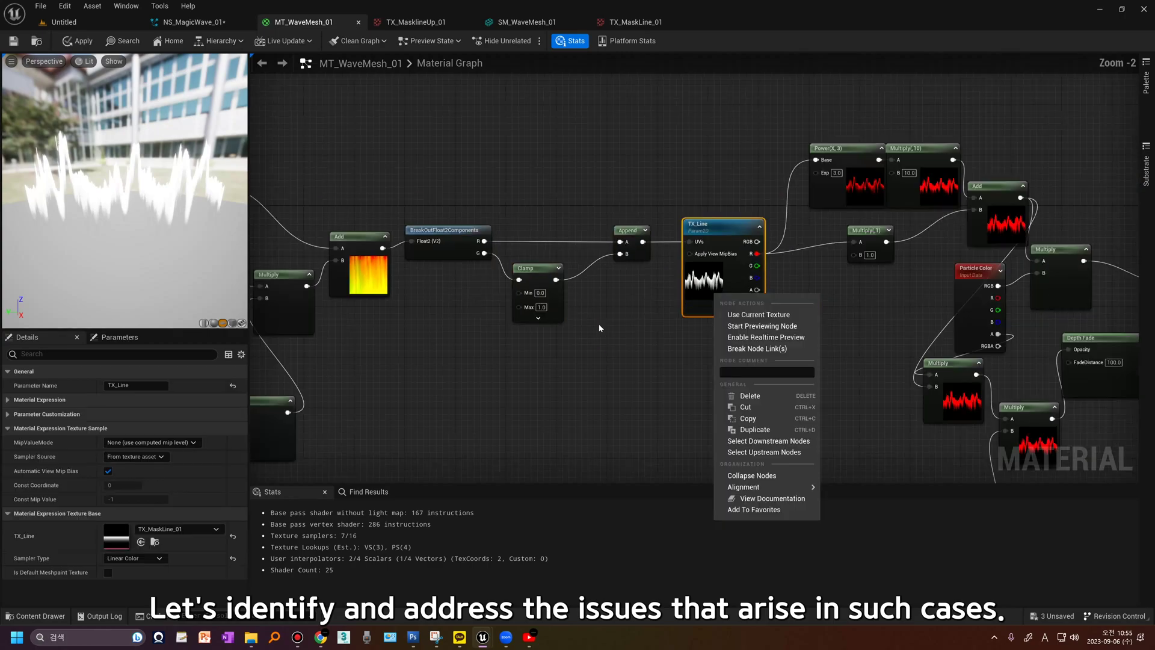
pyautogui.click(599, 328)
pyautogui.scroll(2, 853, 181)
pyautogui.doubleClick(662, 317)
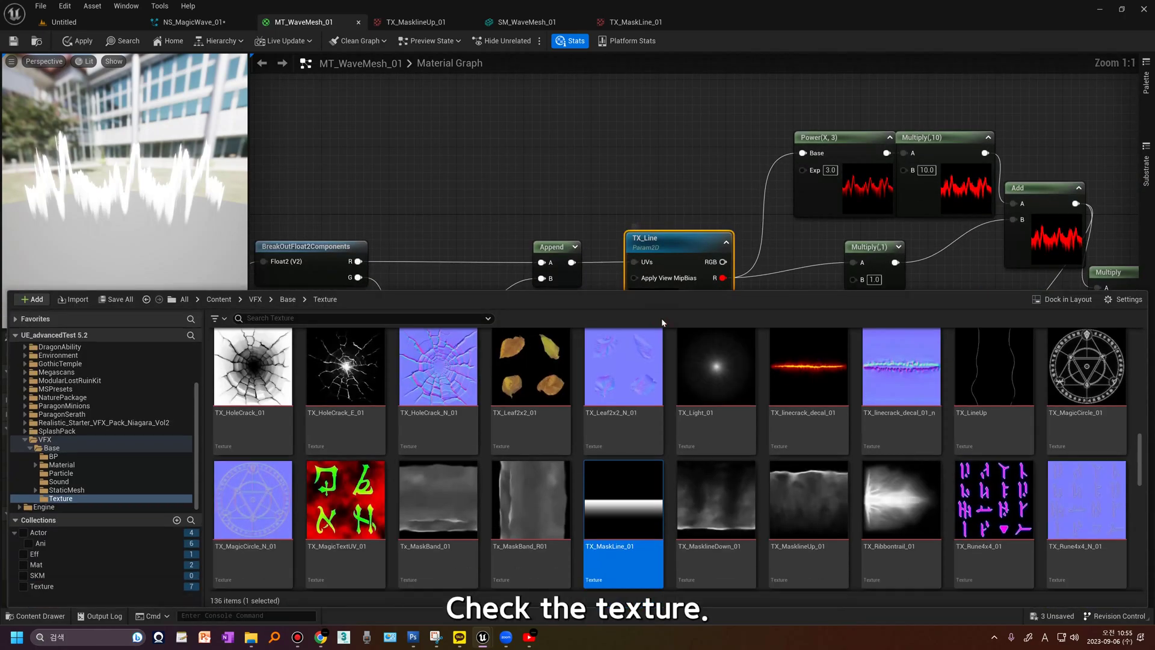
pyautogui.doubleClick(602, 520)
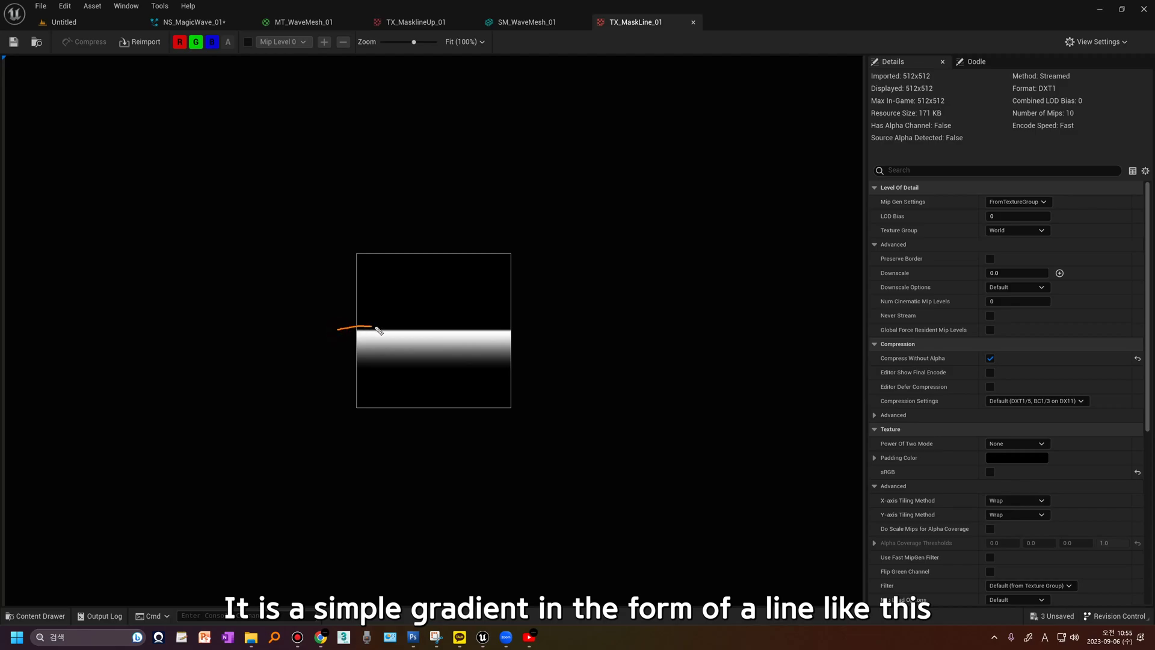
pyautogui.moveTo(489, 332); pyautogui.dragTo(533, 331)
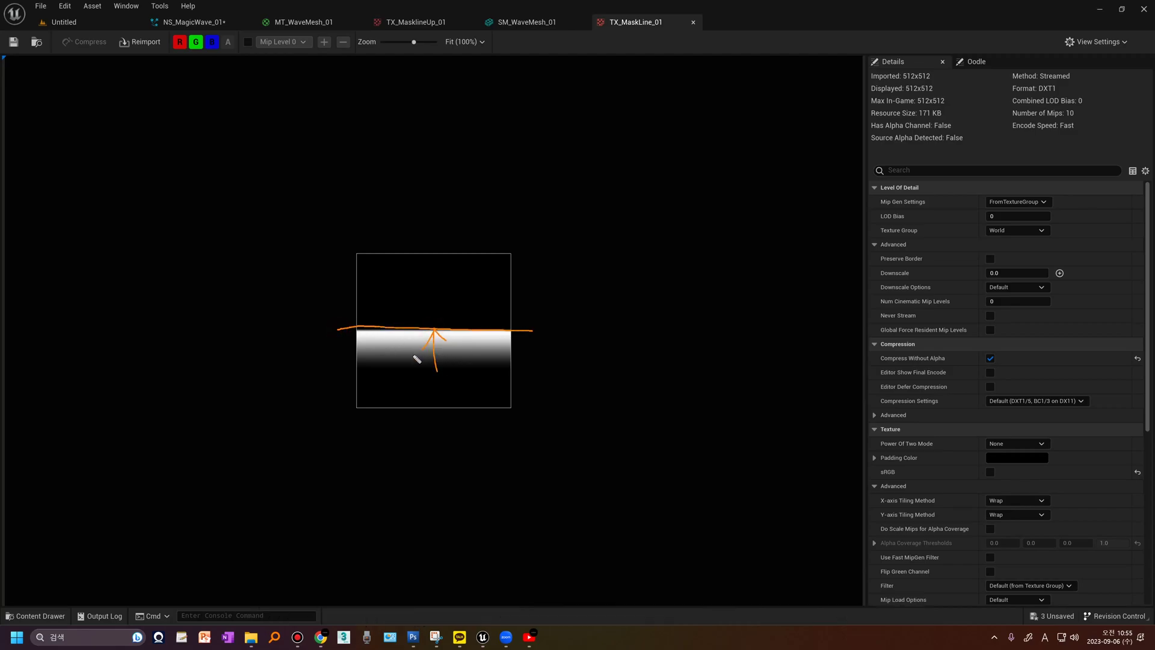
pyautogui.moveTo(513, 330); pyautogui.dragTo(578, 326)
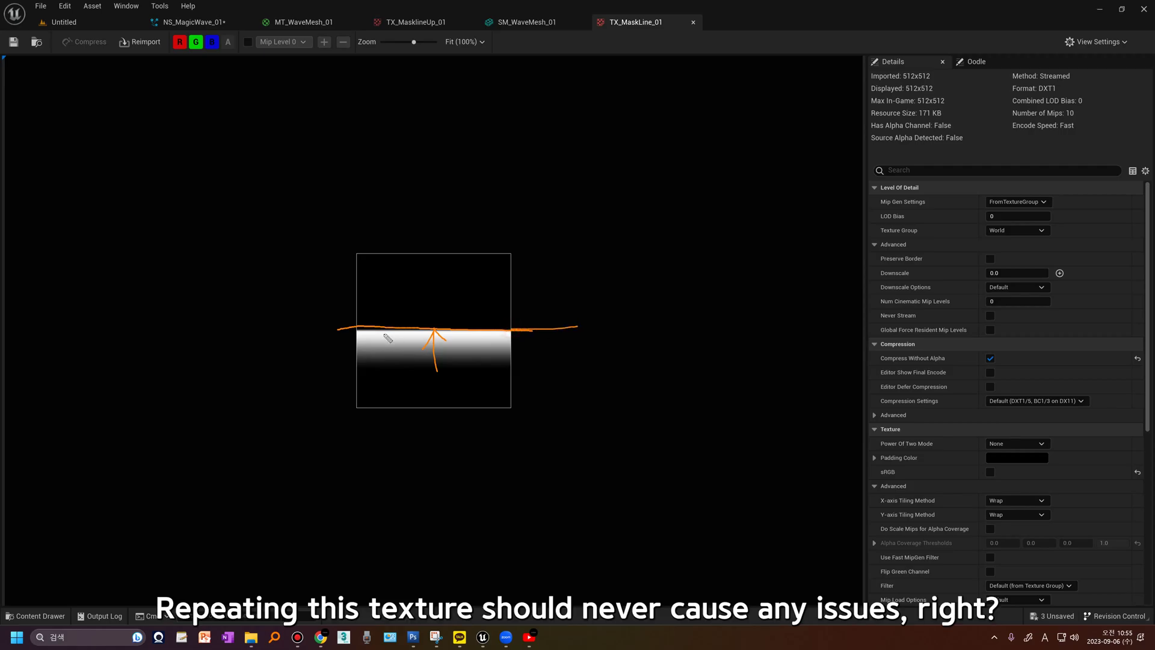
pyautogui.moveTo(346, 330); pyautogui.dragTo(293, 331)
pyautogui.press('Escape')
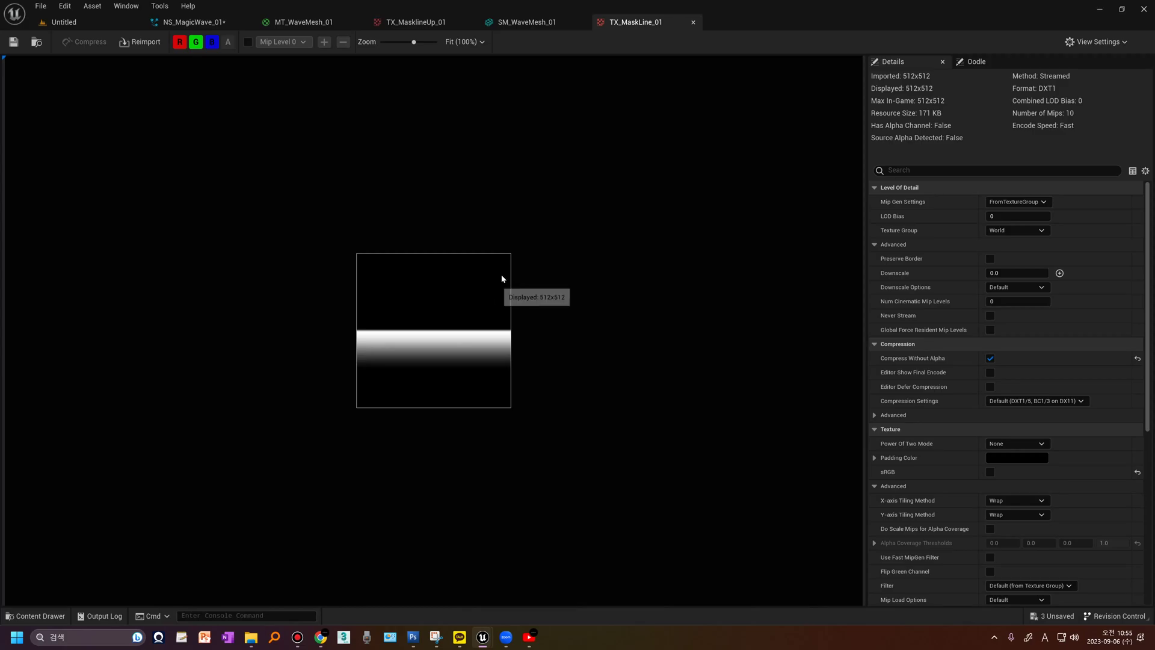
# Display the UV layout of the SM_WaveMesh_01 mesh and compare it with the wave effect in NS_MagicWave_01
pyautogui.click(507, 22)
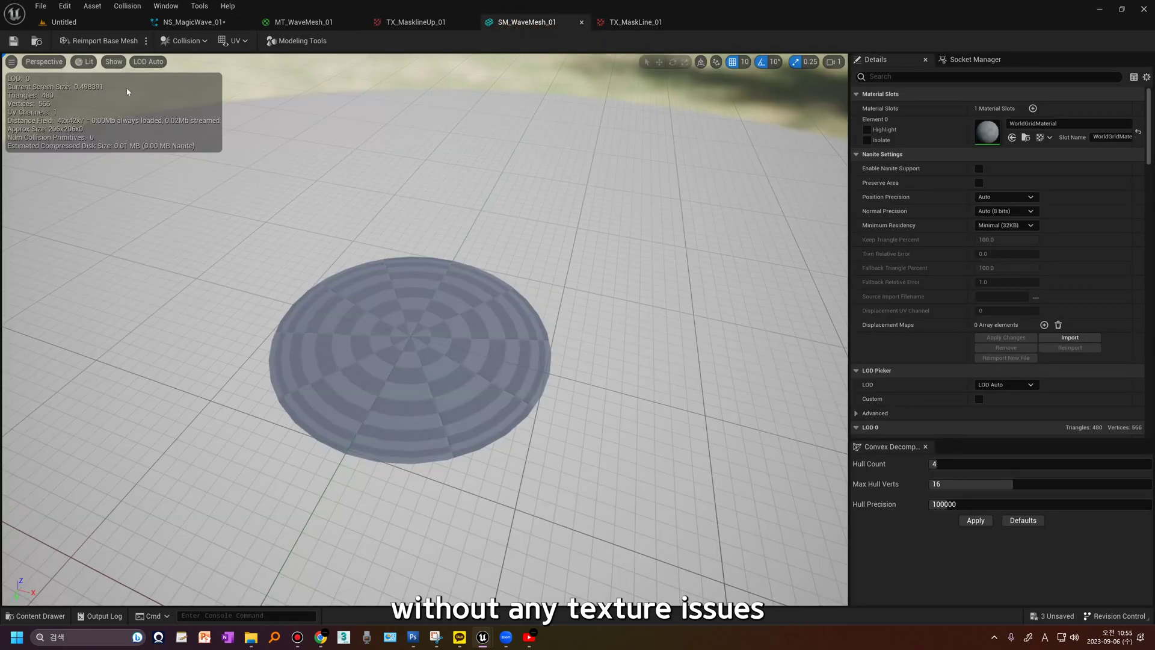
pyautogui.click(235, 40)
pyautogui.click(250, 77)
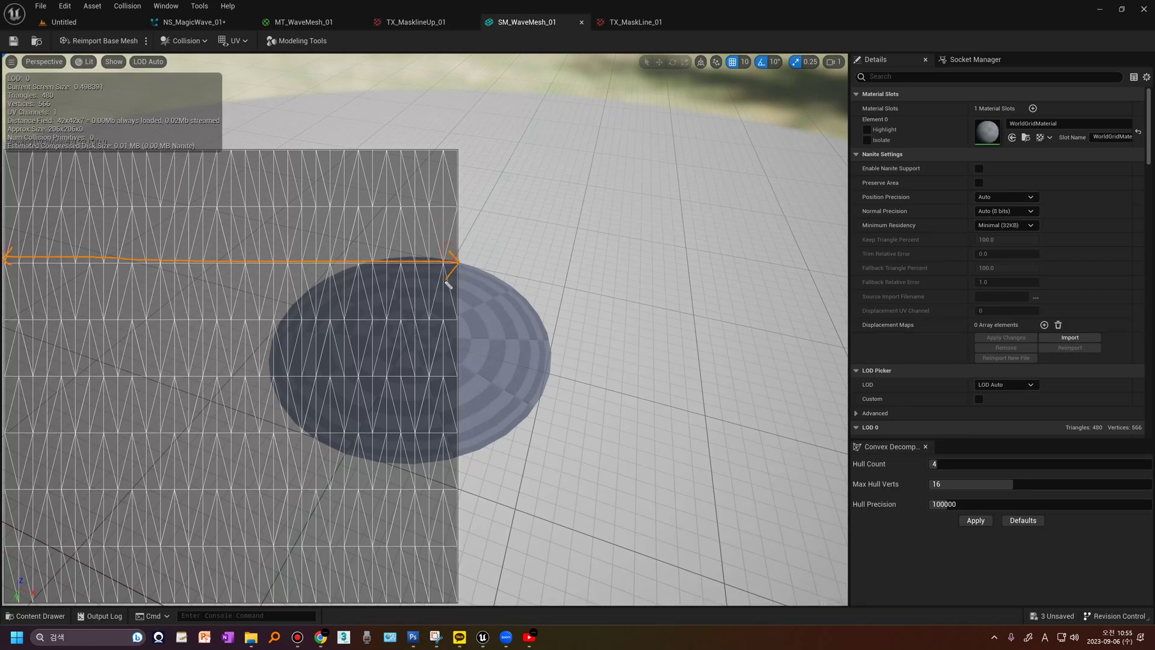
pyautogui.click(193, 22)
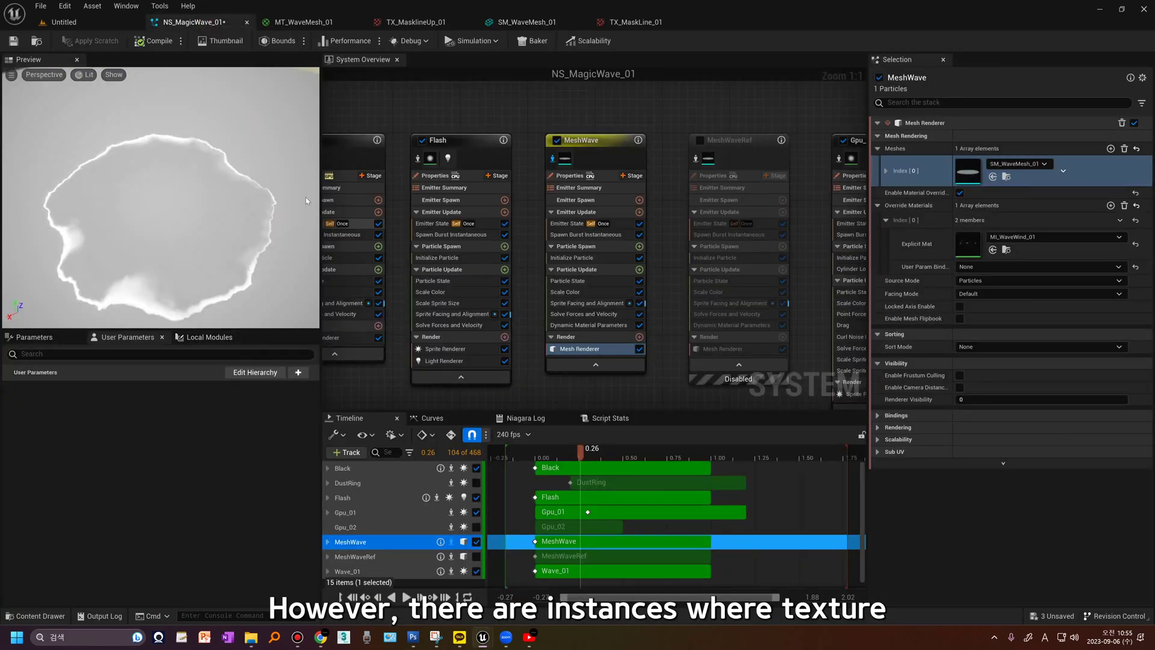
# Set the Sampler Source of the TX_Line texture sampler in MT_WaveMesh_01 to Shared: Clamp and save the material
pyautogui.click(325, 23)
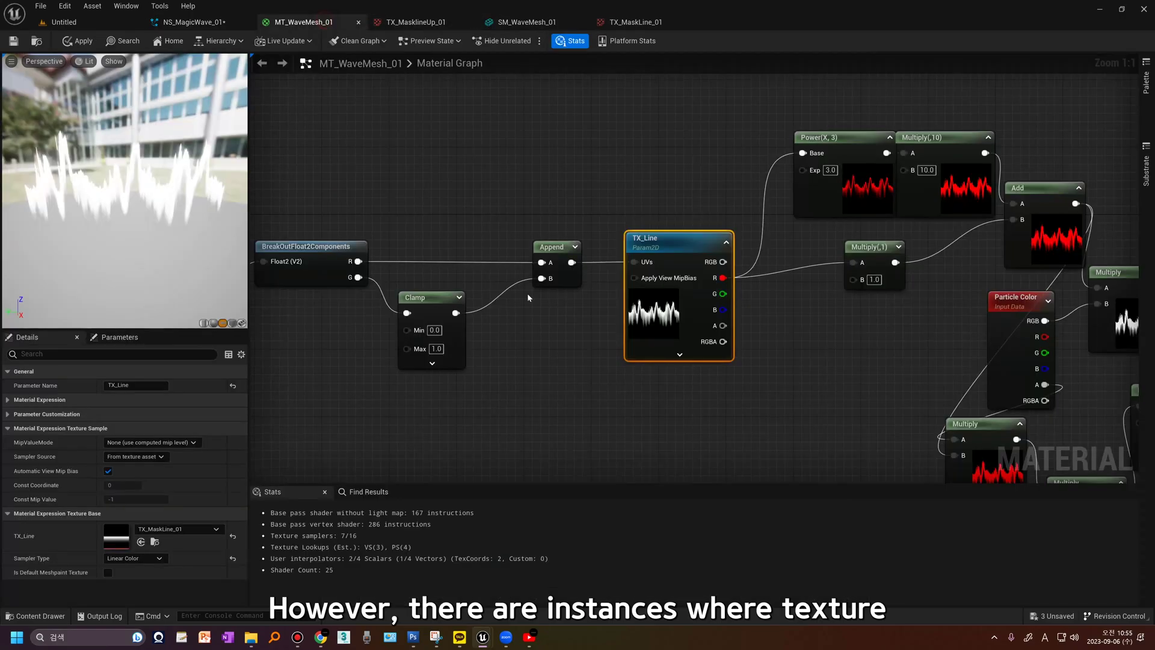
pyautogui.moveTo(570, 372); pyautogui.dragTo(658, 366, button='right')
pyautogui.scroll(-1, 668, 401)
pyautogui.moveTo(706, 402); pyautogui.dragTo(759, 354, button='right')
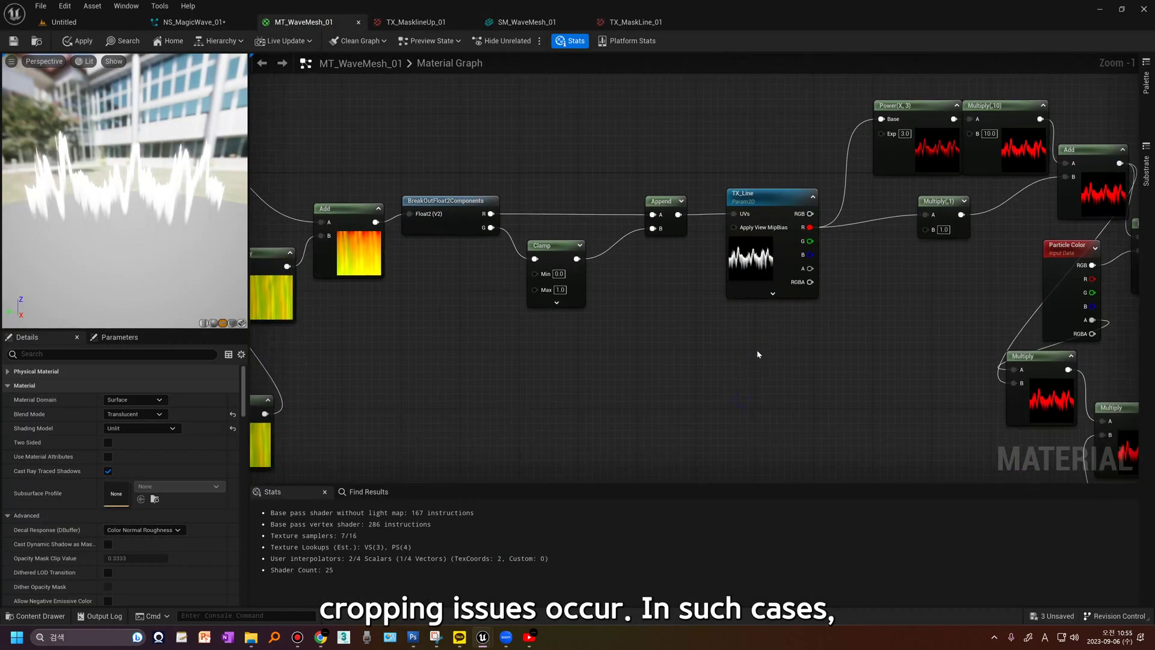
pyautogui.scroll(-1, 759, 354)
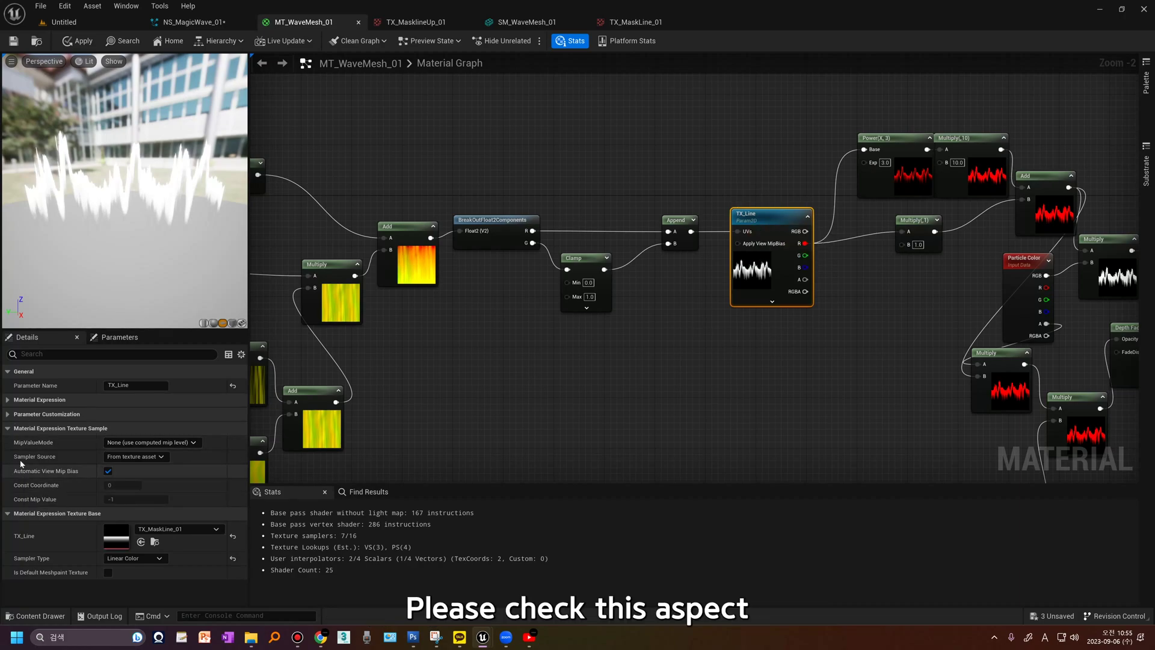
pyautogui.click(128, 459)
pyautogui.click(139, 485)
pyautogui.click(135, 457)
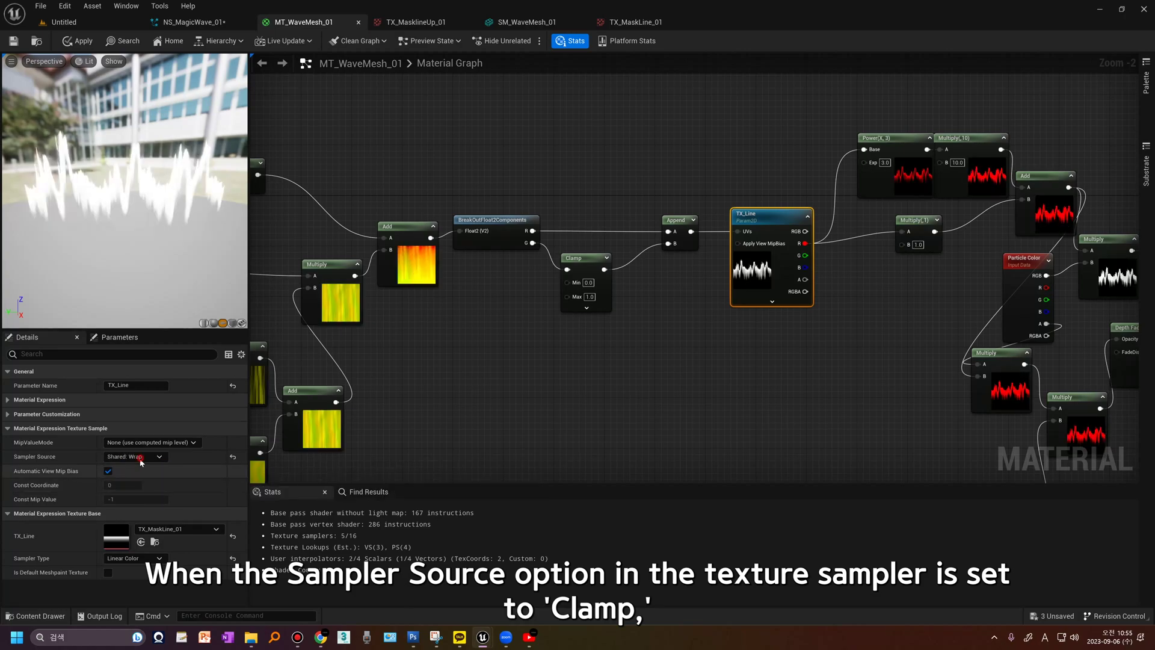
pyautogui.click(13, 40)
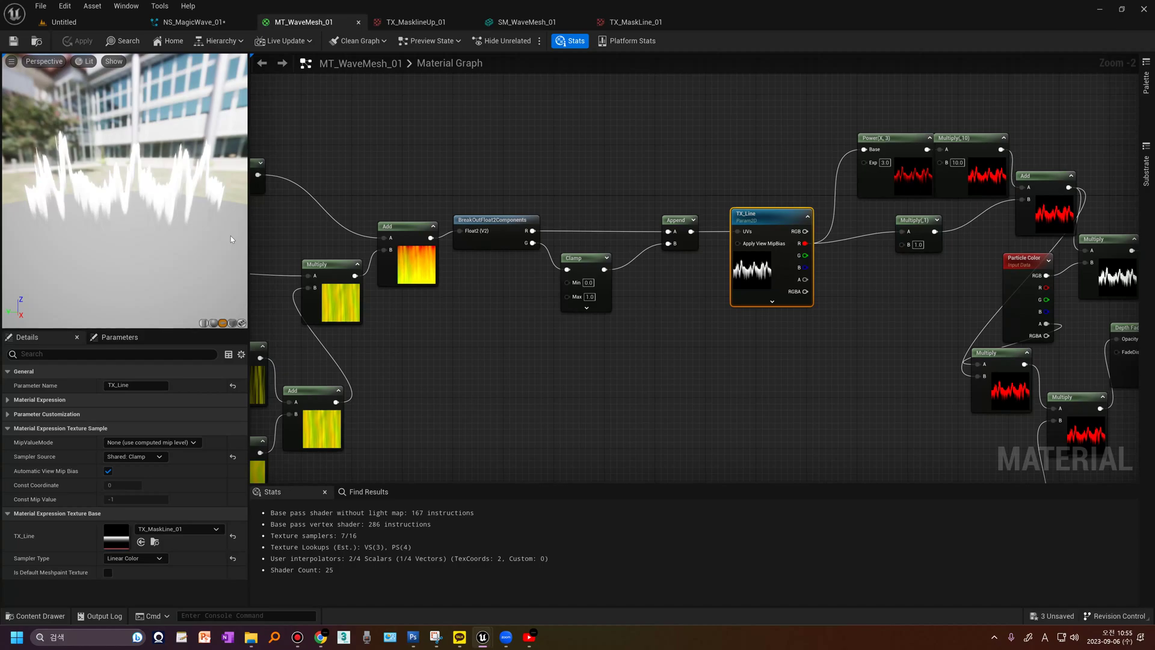
# Inspect the wave's edge in the NS_MagicWave_01 preview for texture cropping, both from a distance and close up
pyautogui.click(190, 23)
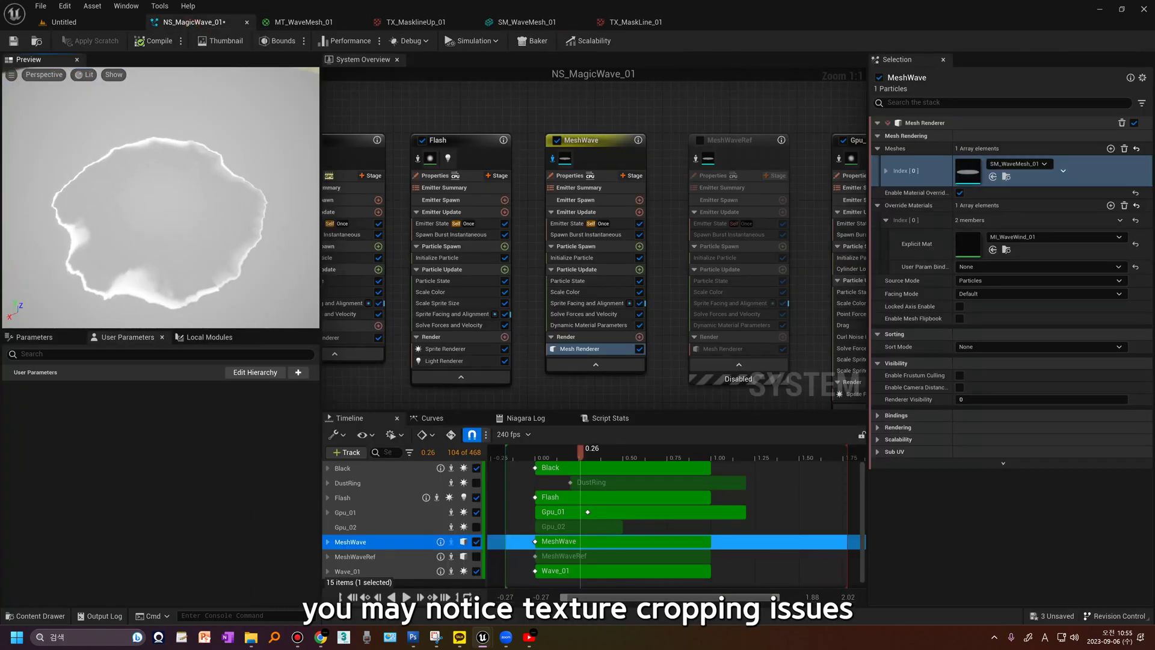
pyautogui.moveTo(218, 250); pyautogui.dragTo(200, 278)
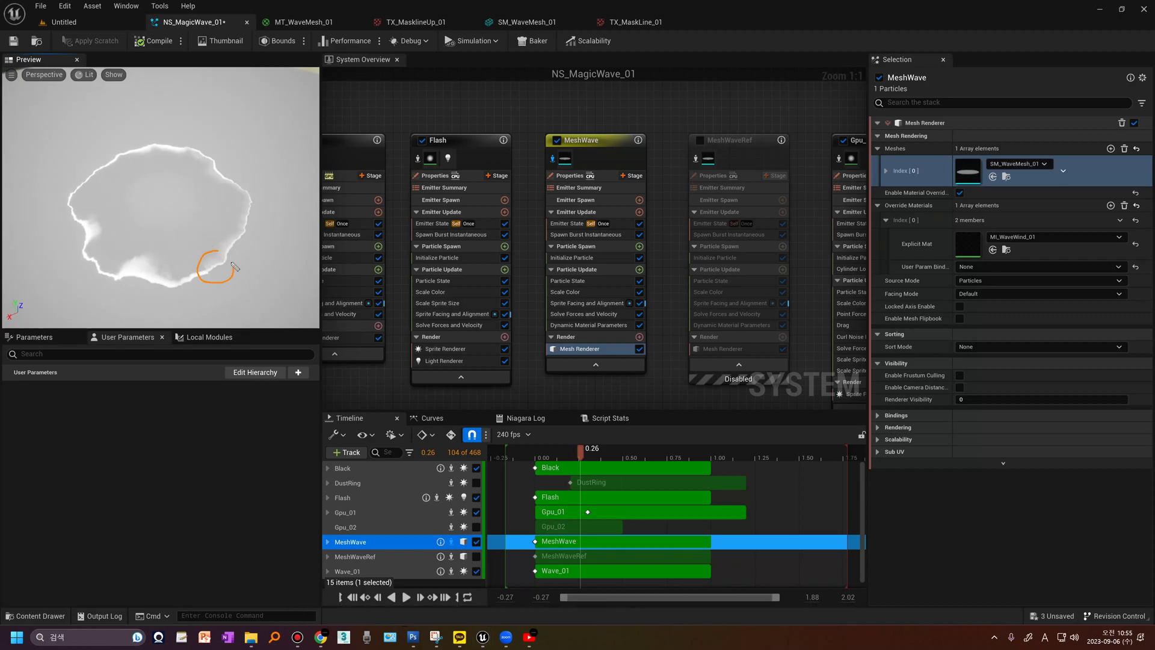
pyautogui.press('Escape')
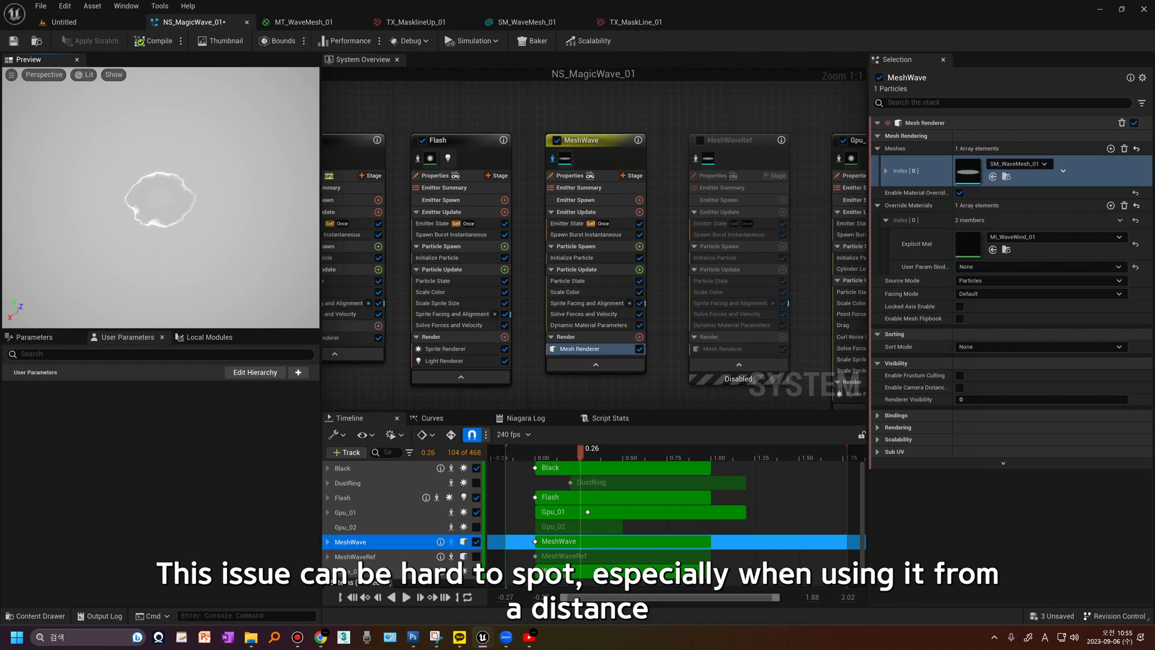
pyautogui.moveTo(159, 199); pyautogui.dragTo(219, 278, button='right')
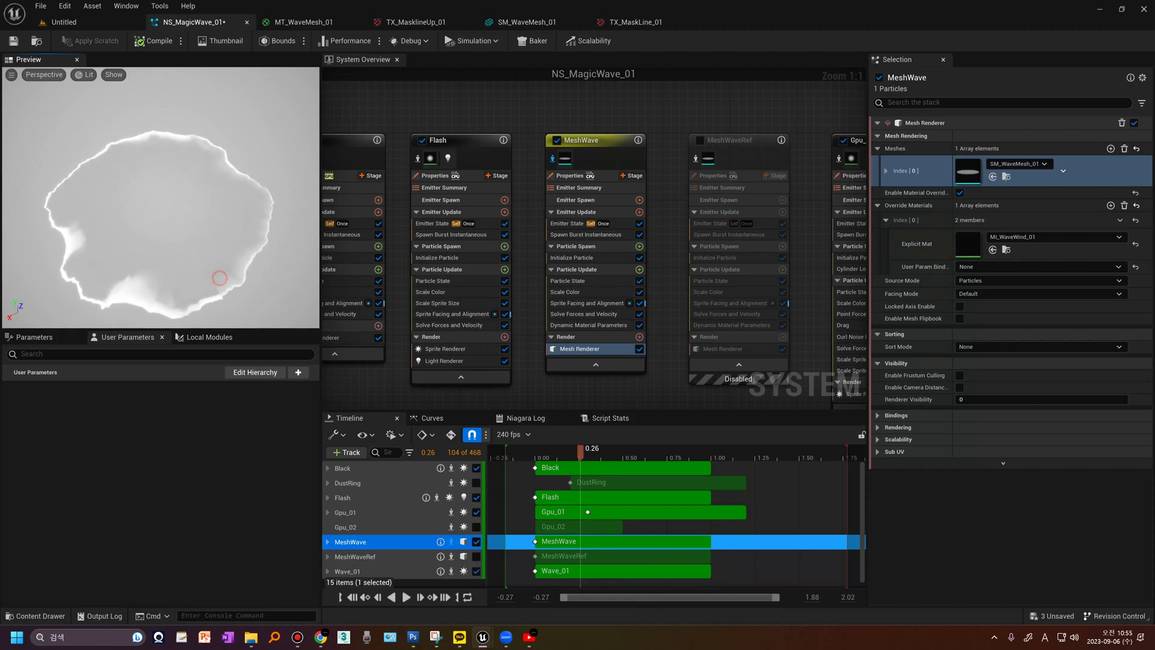
pyautogui.moveTo(219, 300)
pyautogui.mouseDown()
pyautogui.moveTo(219, 278)
pyautogui.moveTo(210, 304)
pyautogui.moveTo(260, 309)
pyautogui.mouseUp()
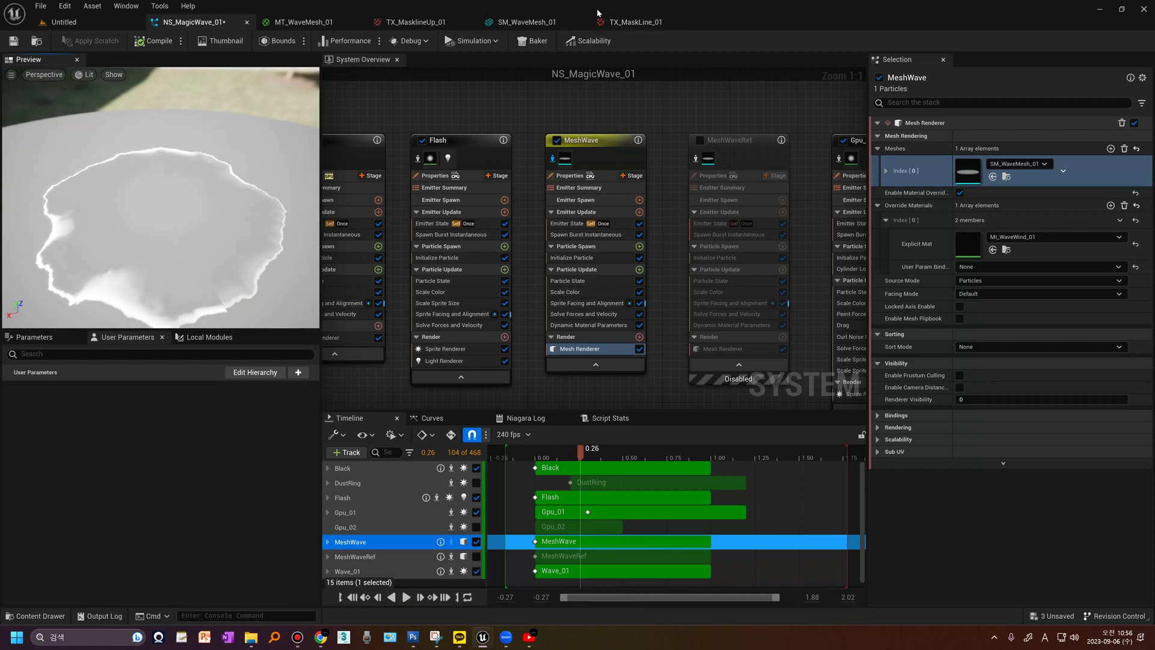
# Recheck the TX_MaskLine_01 texture and the SM_WaveMesh_01 mesh, then return to the MT_WaveMesh_01 material
pyautogui.click(630, 23)
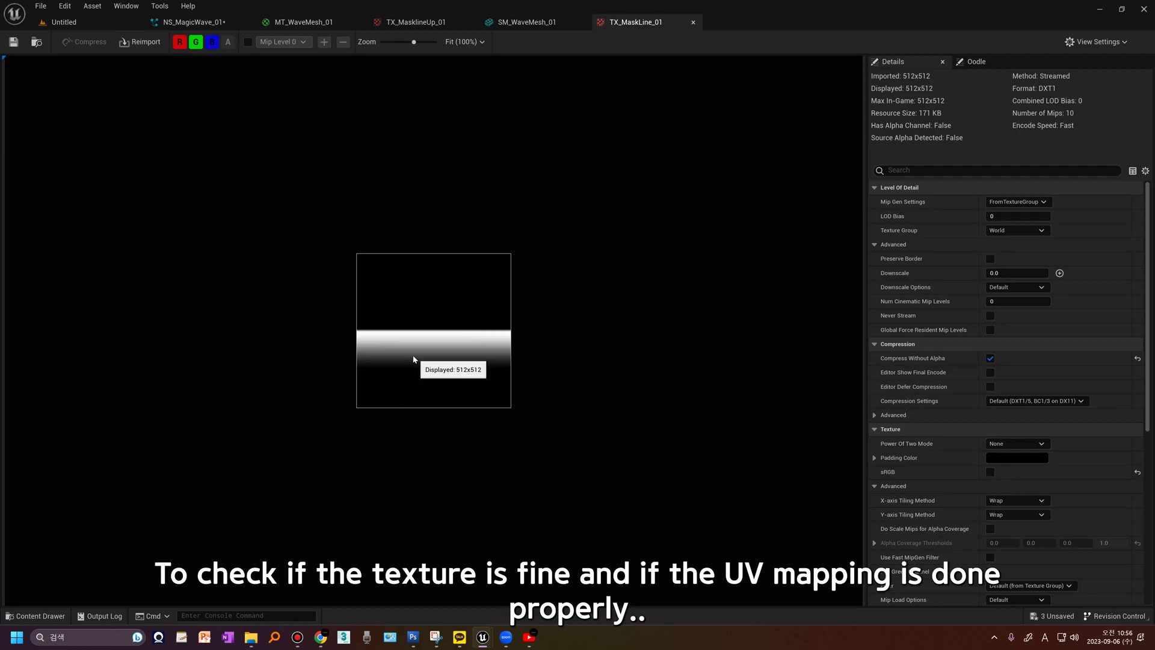
pyautogui.click(299, 23)
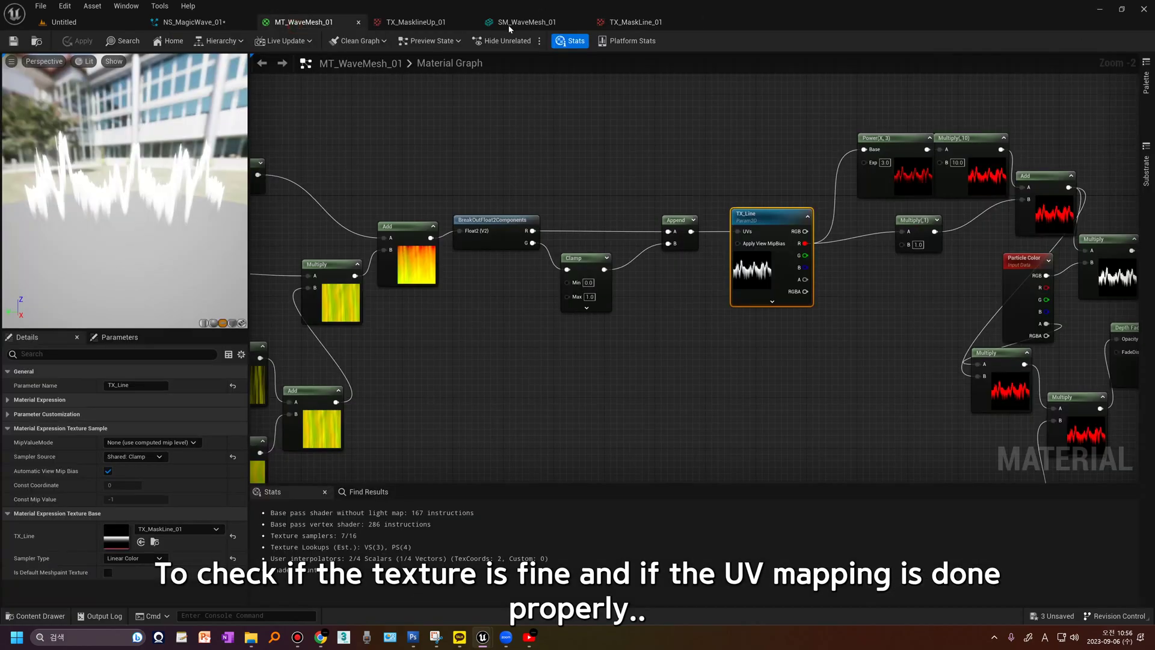
pyautogui.click(523, 23)
pyautogui.click(299, 23)
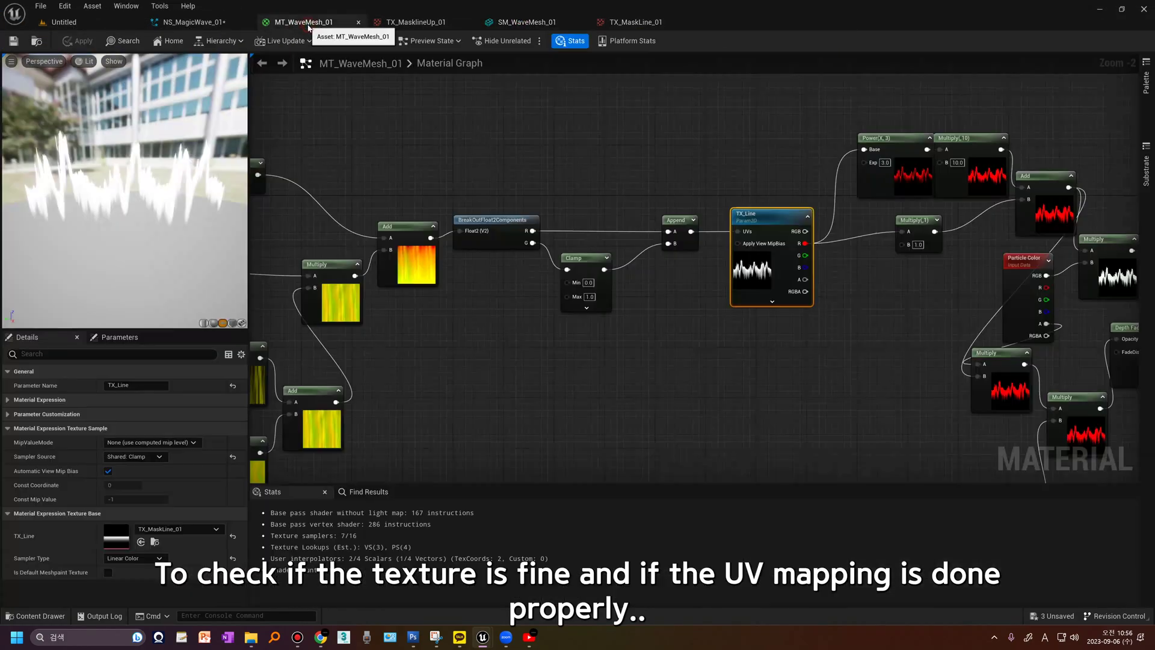
# Select the TexCoord node above the Dynamic Parameter in the material graph and shift it slightly up and left to check its tiling
pyautogui.moveTo(372, 315); pyautogui.dragTo(611, 300, button='right')
pyautogui.scroll(-3, 381, 291)
pyautogui.moveTo(259, 280); pyautogui.dragTo(356, 291, button='right')
pyautogui.scroll(5, 427, 240)
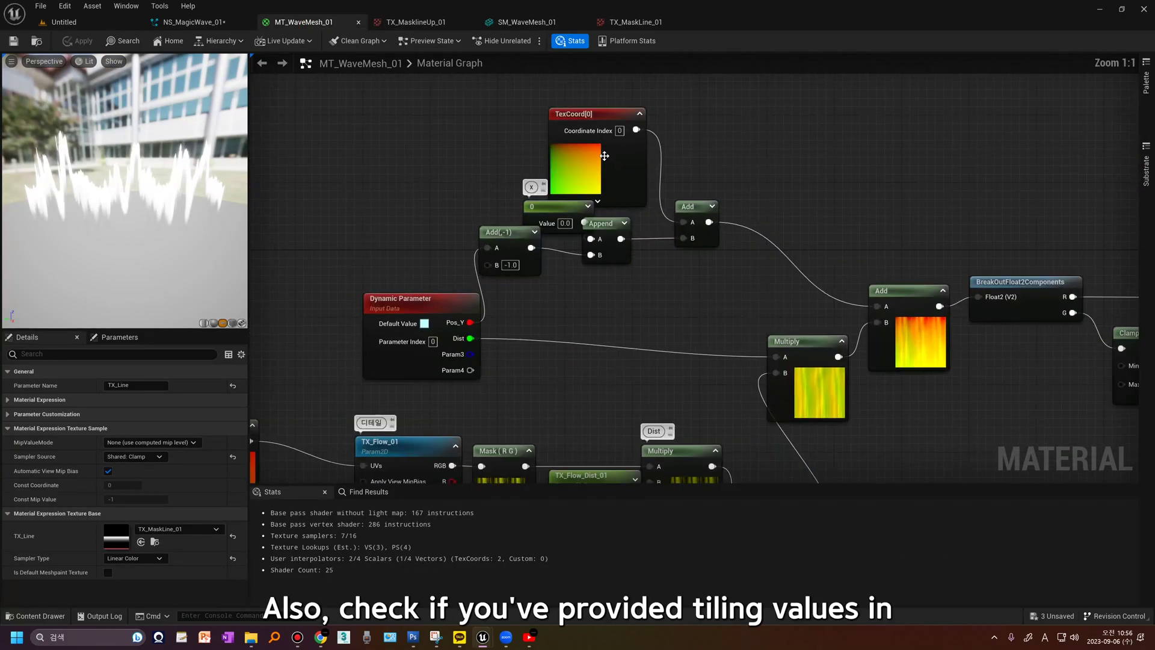
pyautogui.click(604, 155)
pyautogui.moveTo(575, 168); pyautogui.dragTo(523, 143)
# Move the TexCoord node that feeds TX_Flow_01's UV Multiply slightly upward and set its UTiling to 1.1
pyautogui.moveTo(313, 385); pyautogui.dragTo(524, 320, button='right')
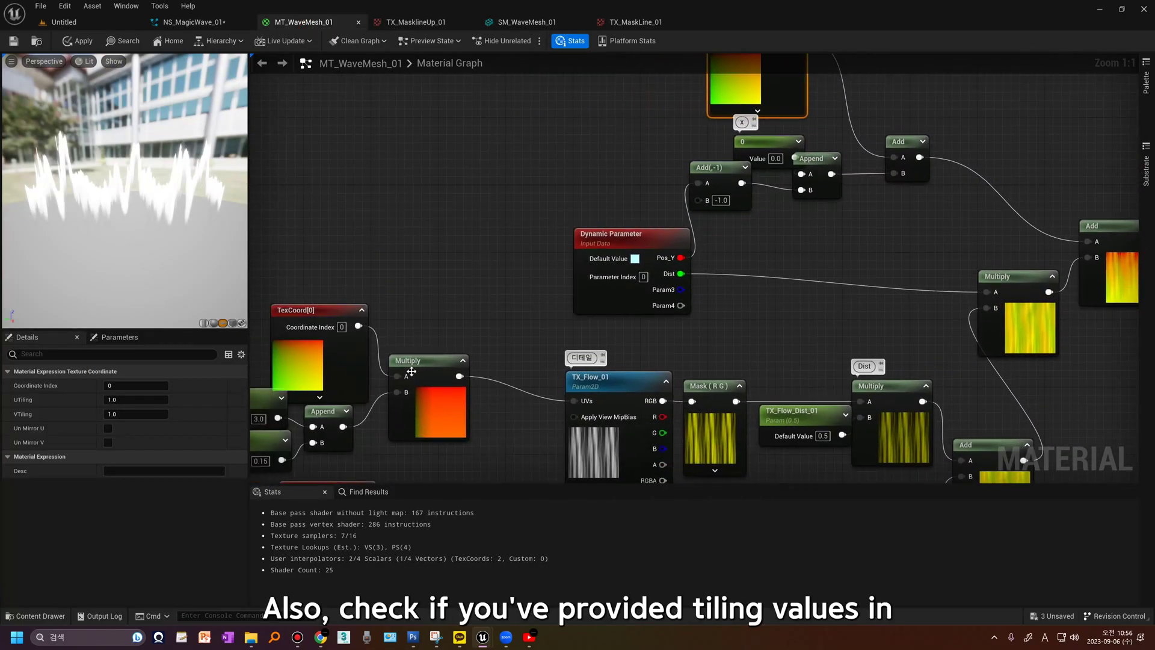
pyautogui.moveTo(324, 370); pyautogui.dragTo(324, 327)
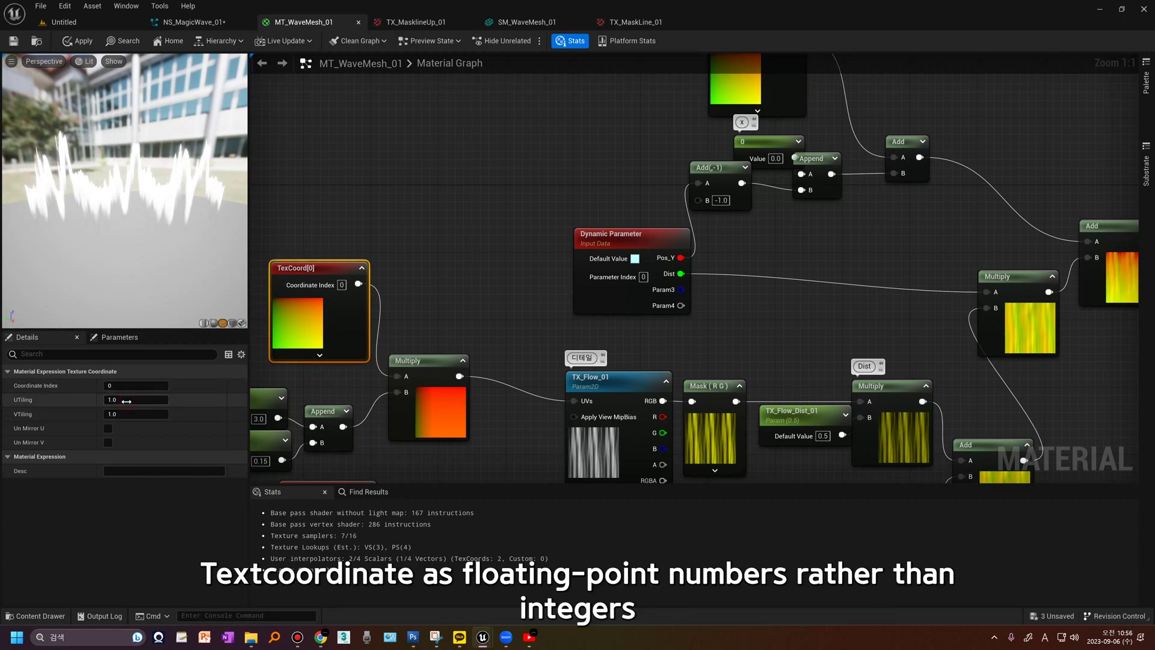
pyautogui.click(127, 401)
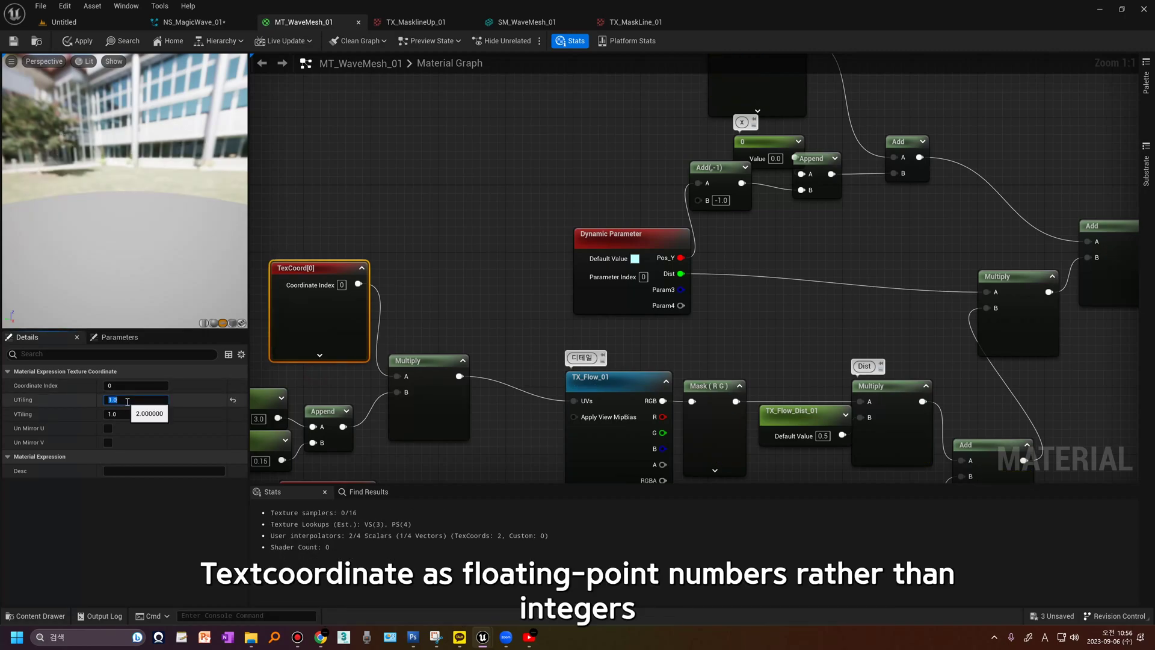
pyautogui.write('1')
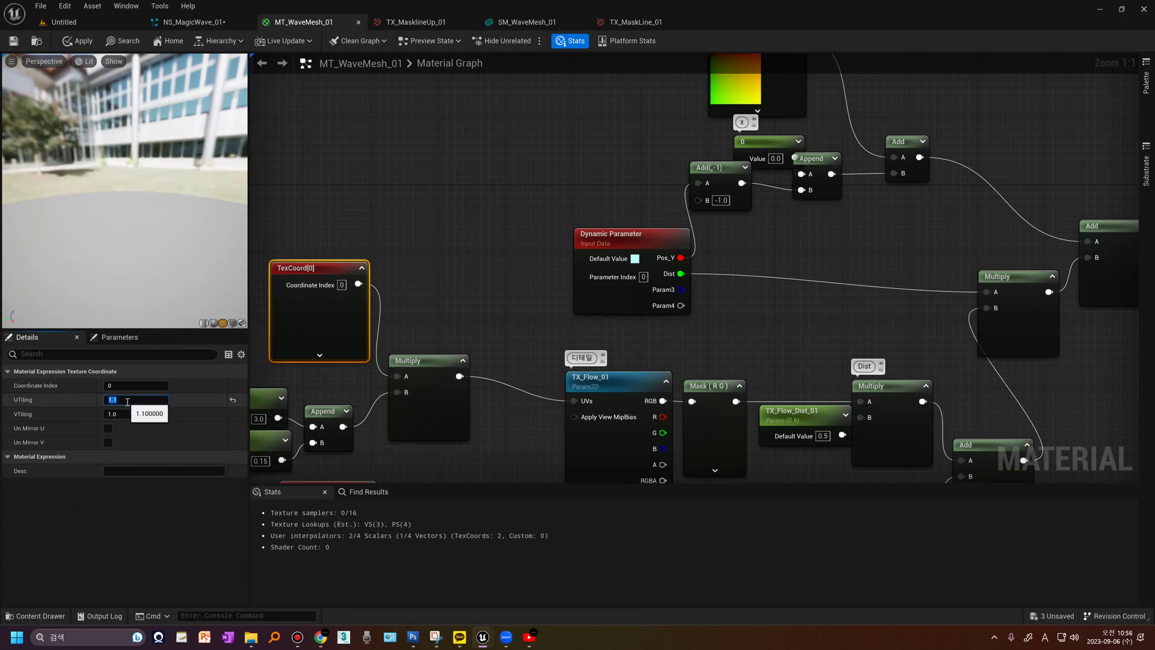
pyautogui.press('Return')
pyautogui.click(495, 180)
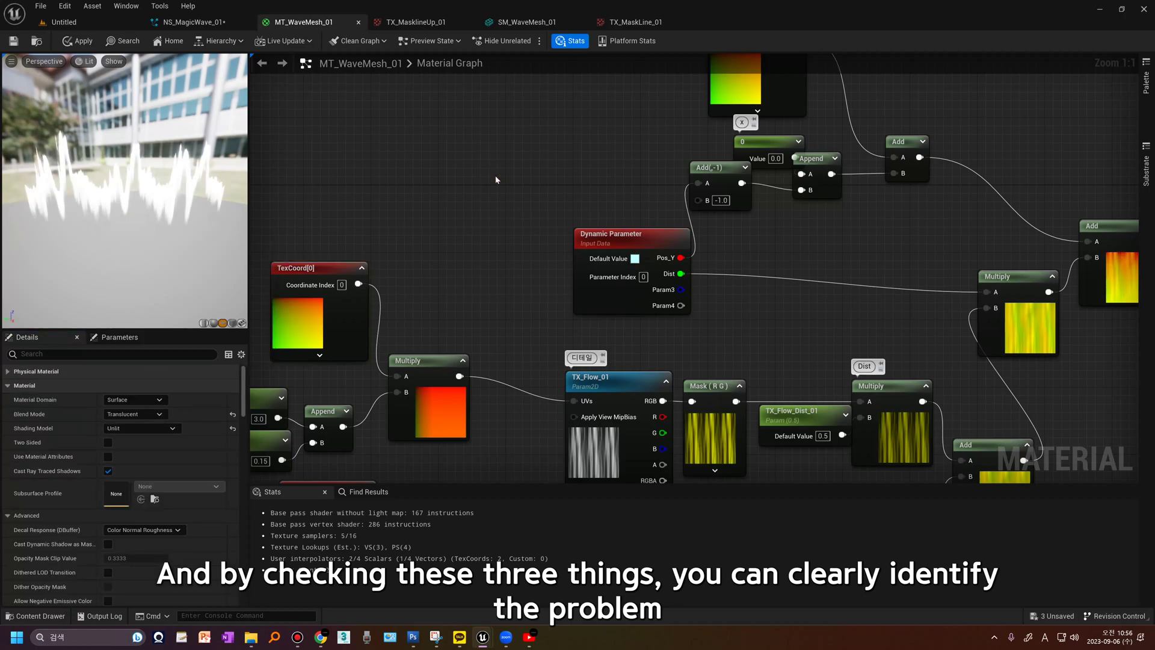
pyautogui.moveTo(596, 248); pyautogui.dragTo(364, 209, button='right')
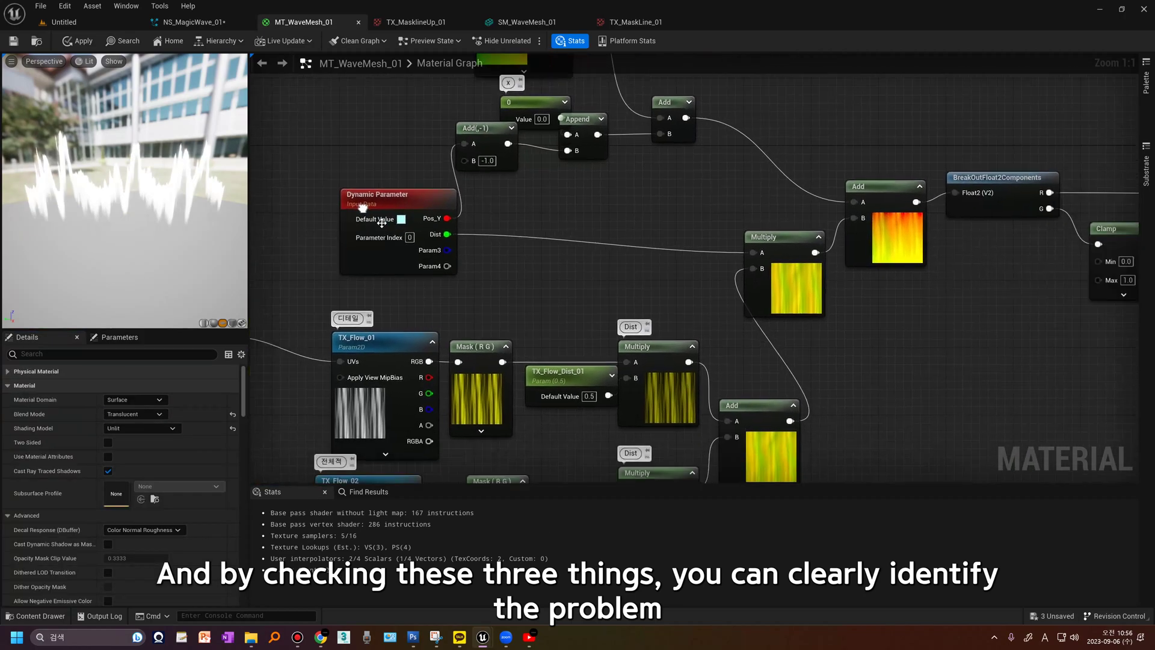
# Follow the material graph from the Dynamic Parameter through Clamp and Append to TX_Line, and recheck the wave in the NS_MagicWave_01 preview
pyautogui.moveTo(722, 293); pyautogui.dragTo(597, 232, button='right')
pyautogui.scroll(-3, 543, 219)
pyautogui.moveTo(734, 266); pyautogui.dragTo(671, 281, button='right')
pyautogui.moveTo(890, 219); pyautogui.dragTo(658, 286, button='right')
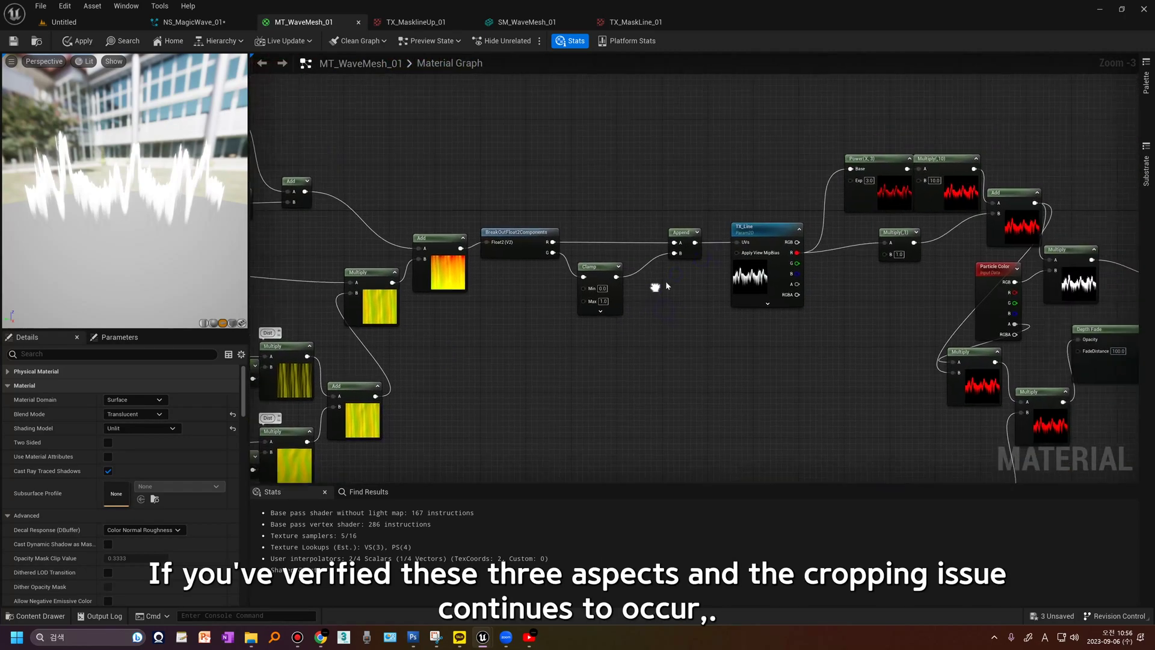
pyautogui.scroll(2, 667, 289)
pyautogui.moveTo(734, 308); pyautogui.dragTo(653, 323, button='right')
pyautogui.scroll(-1, 546, 329)
pyautogui.moveTo(369, 365); pyautogui.dragTo(478, 357, button='right')
pyautogui.scroll(-2, 546, 328)
pyautogui.scroll(2, 477, 357)
pyautogui.click(192, 22)
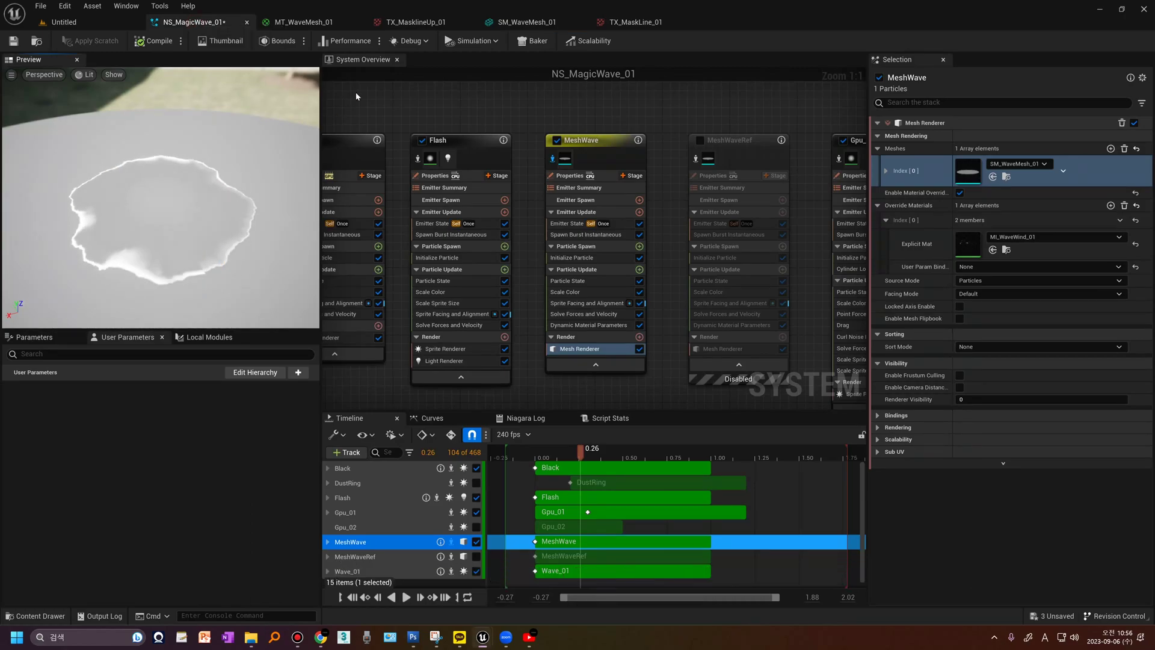
# In the MT_WaveMesh_01 material, set the TX_Line texture node's Sampler Source to From texture asset
pyautogui.click(291, 25)
pyautogui.scroll(2, 627, 253)
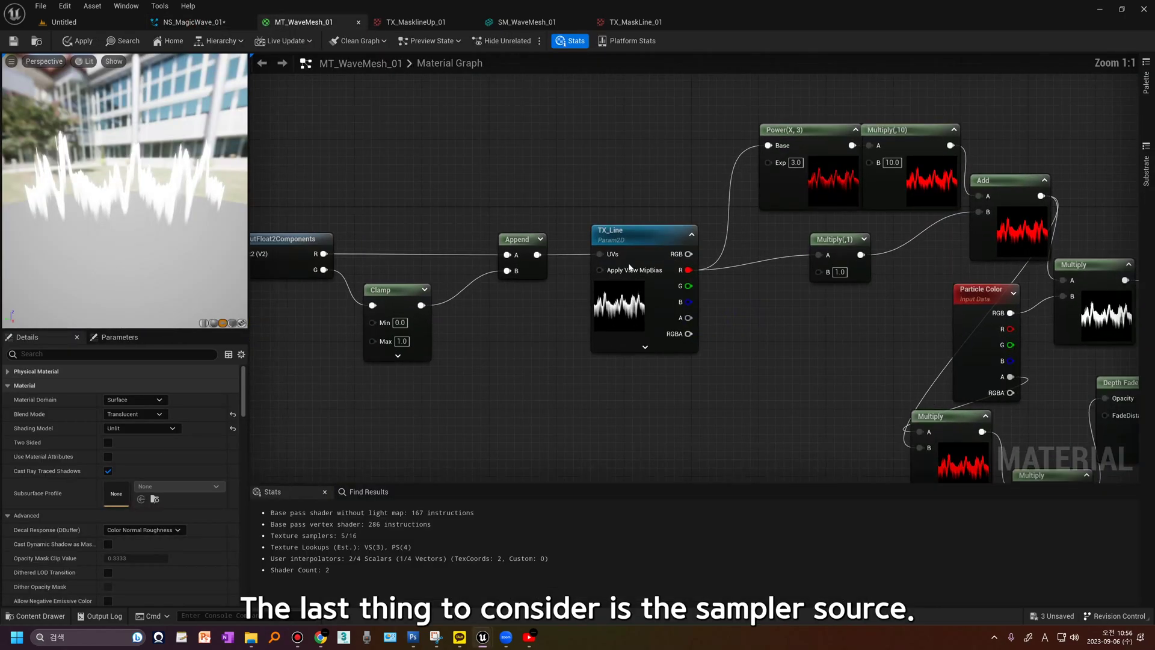
pyautogui.click(627, 253)
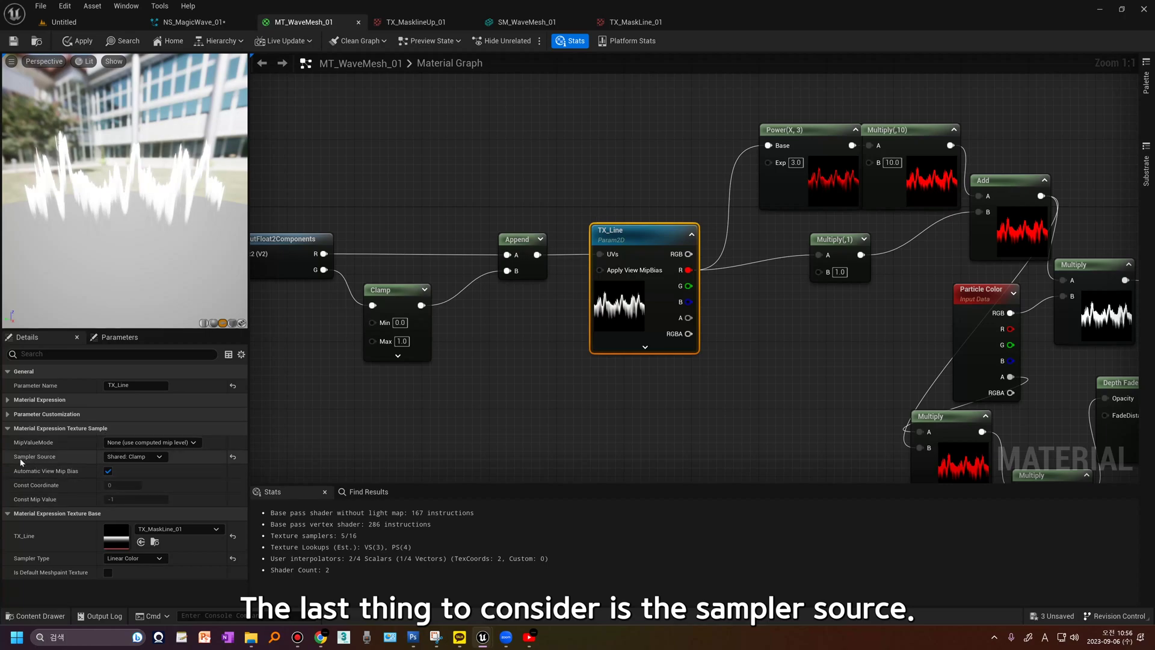
pyautogui.click(129, 457)
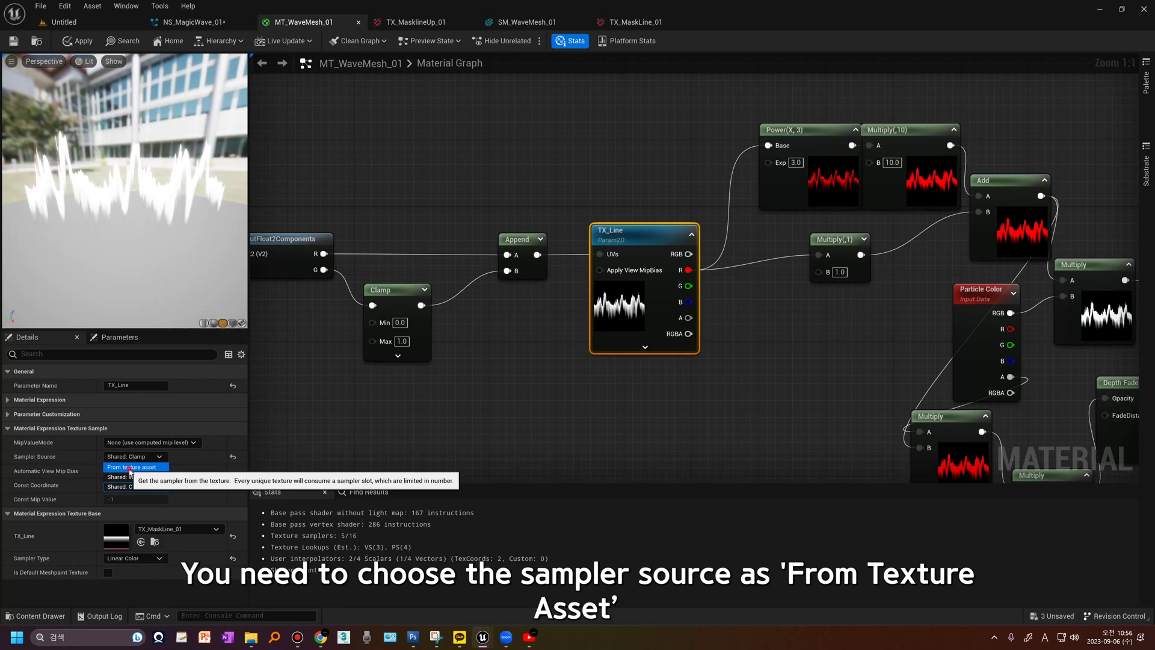
pyautogui.click(129, 468)
# Open the TX_MaskLine_01 texture asset to check its X-axis and Y-axis Tiling Method, and return to MT_WaveMesh_01
pyautogui.hotkey('ctrl', 'space')
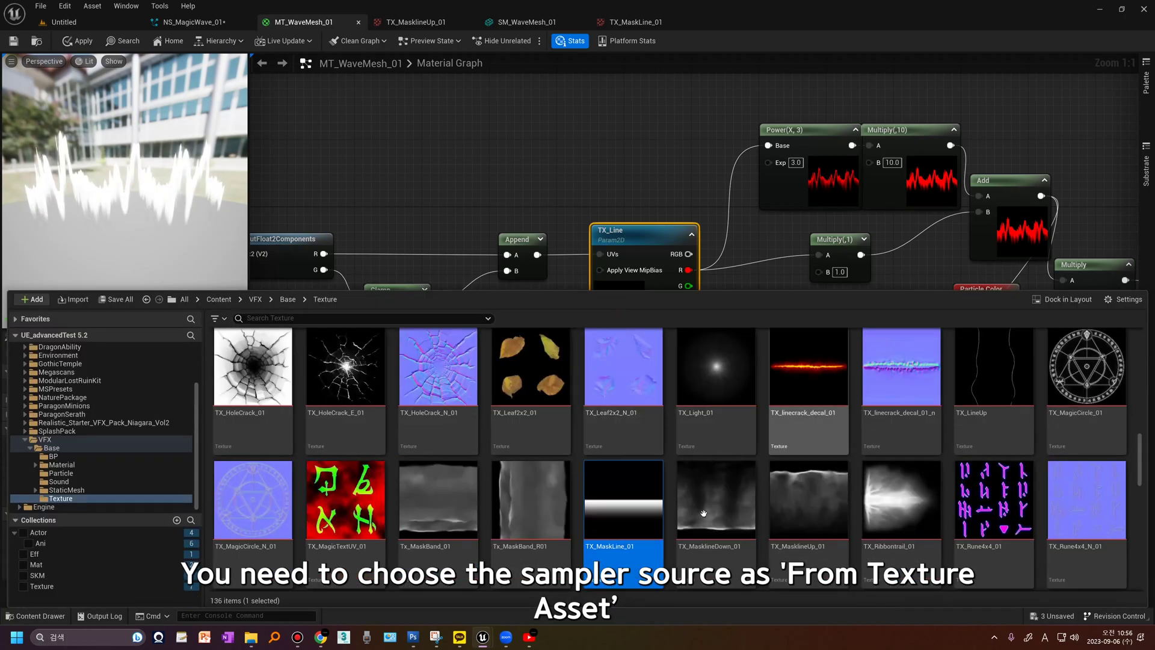
pyautogui.doubleClick(624, 500)
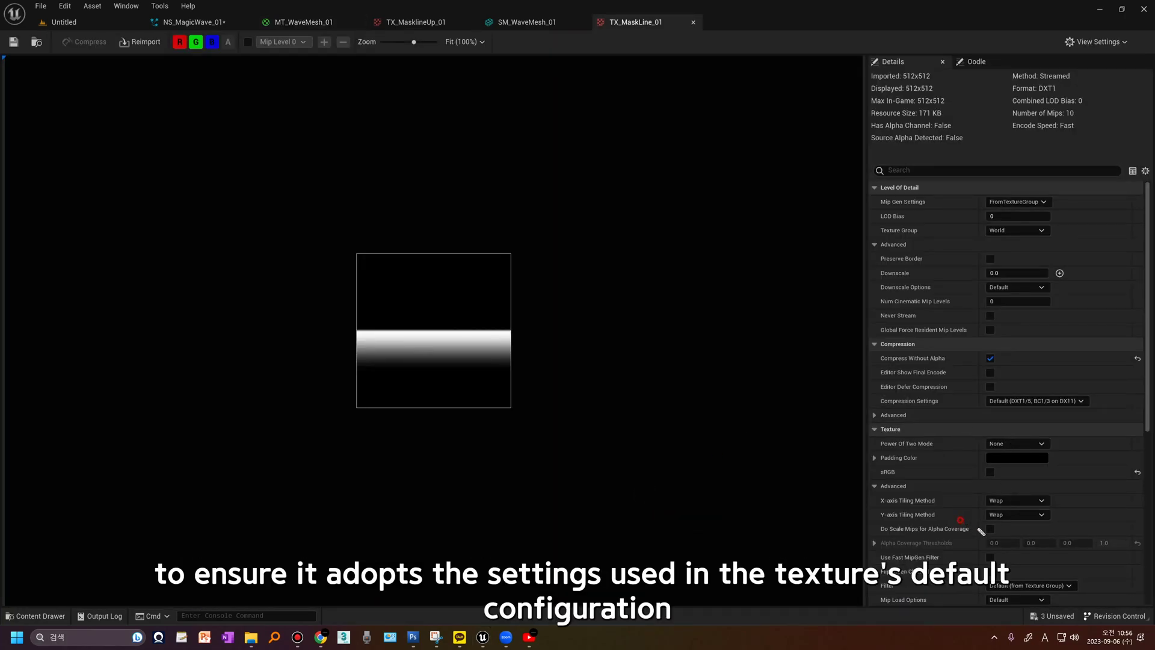
pyautogui.moveTo(978, 529)
pyautogui.mouseDown()
pyautogui.moveTo(963, 524)
pyautogui.moveTo(979, 530)
pyautogui.mouseUp()
pyautogui.press('Escape')
pyautogui.click(329, 23)
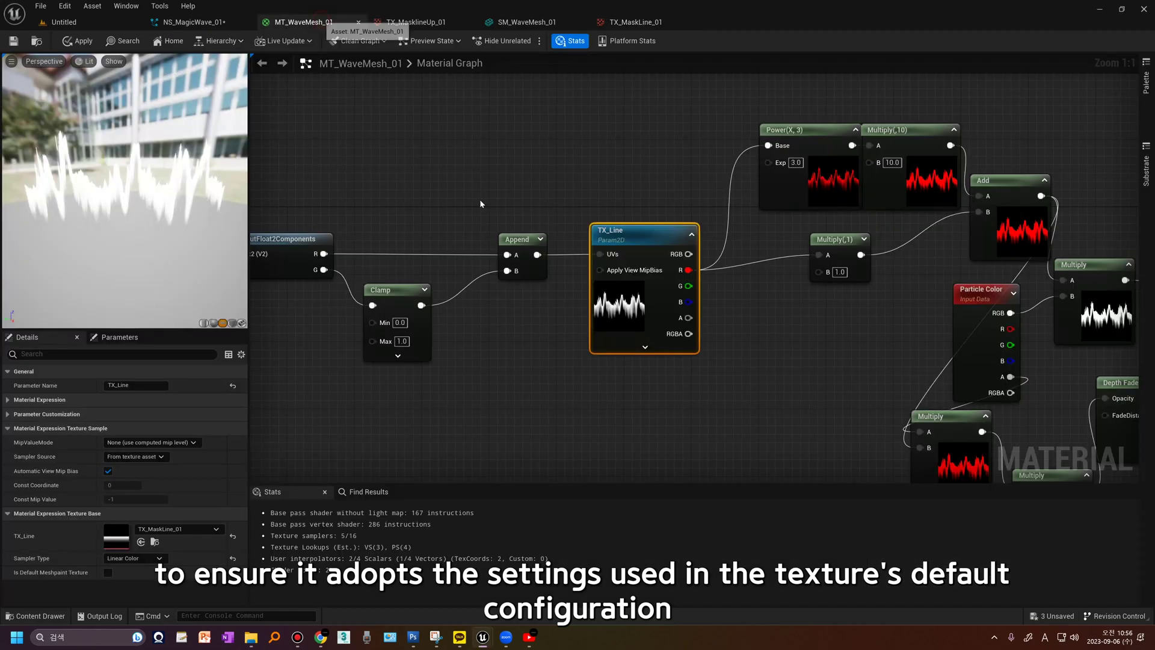
# Select the BreakOutFloat2Components node and examine how it splits the UVs into separate X and Y outputs ahead of TX_Line
pyautogui.moveTo(322, 247); pyautogui.dragTo(488, 303, button='right')
pyautogui.click(487, 295)
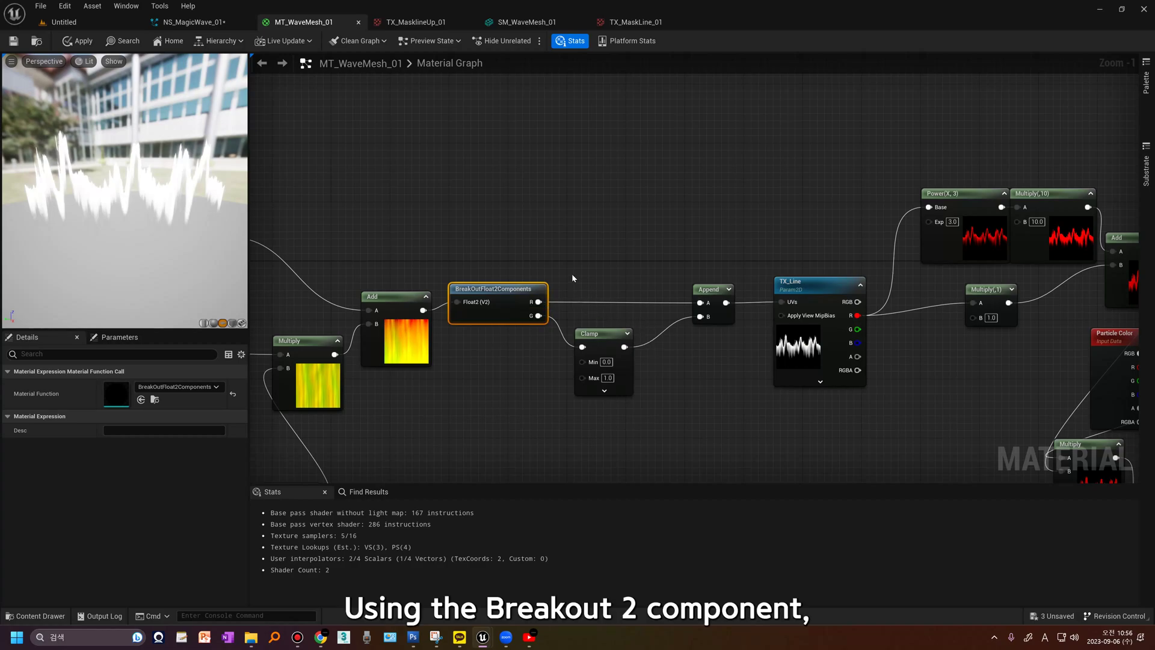
pyautogui.moveTo(615, 235); pyautogui.dragTo(579, 277)
pyautogui.moveTo(675, 287)
pyautogui.mouseDown()
pyautogui.moveTo(604, 233)
pyautogui.moveTo(665, 287)
pyautogui.mouseUp()
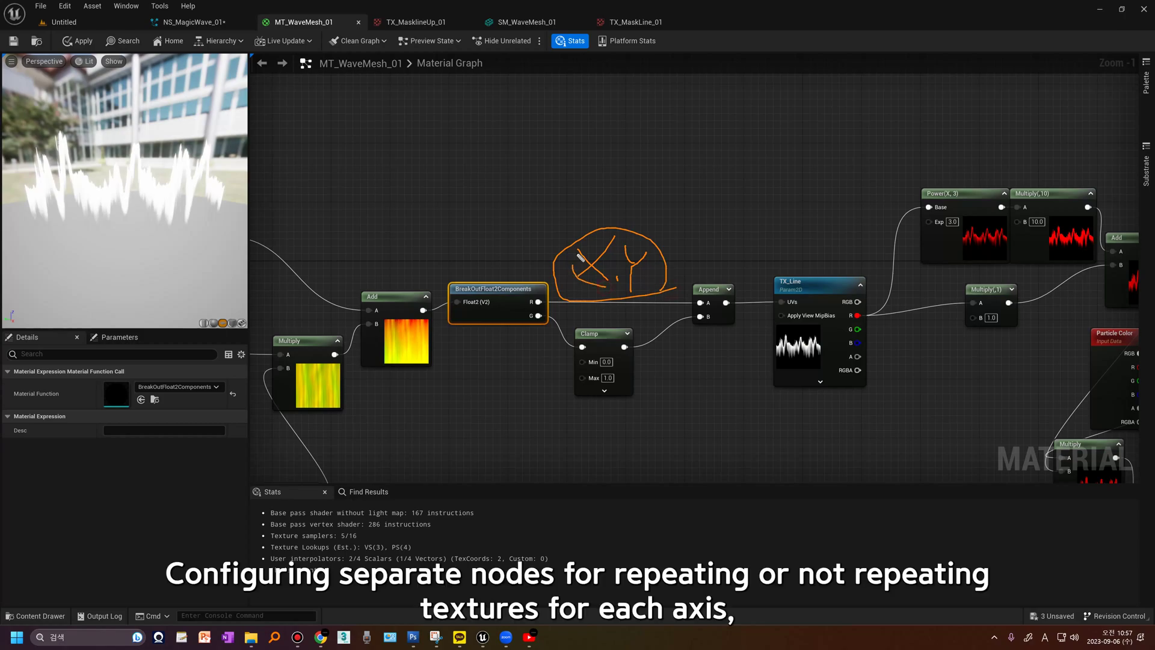
pyautogui.moveTo(580, 258); pyautogui.dragTo(582, 255)
pyautogui.moveTo(800, 395); pyautogui.dragTo(799, 317)
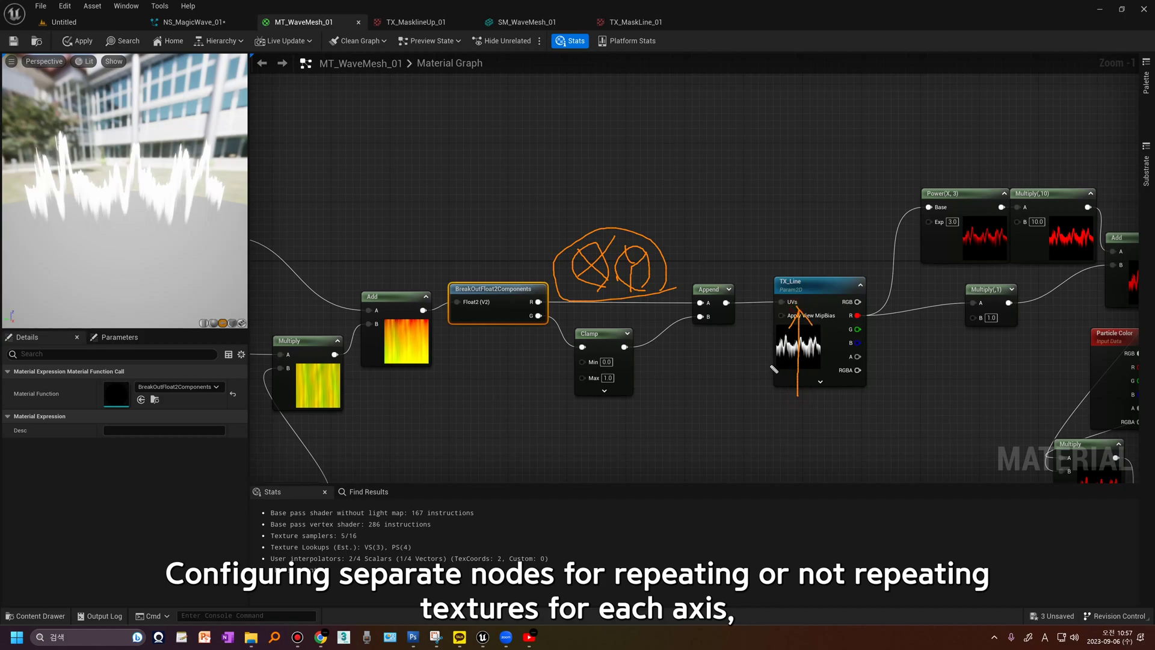
pyautogui.press('Escape')
pyautogui.moveTo(531, 241)
pyautogui.mouseDown()
pyautogui.moveTo(566, 409)
pyautogui.moveTo(653, 222)
pyautogui.moveTo(557, 229)
pyautogui.mouseUp()
pyautogui.press('Escape')
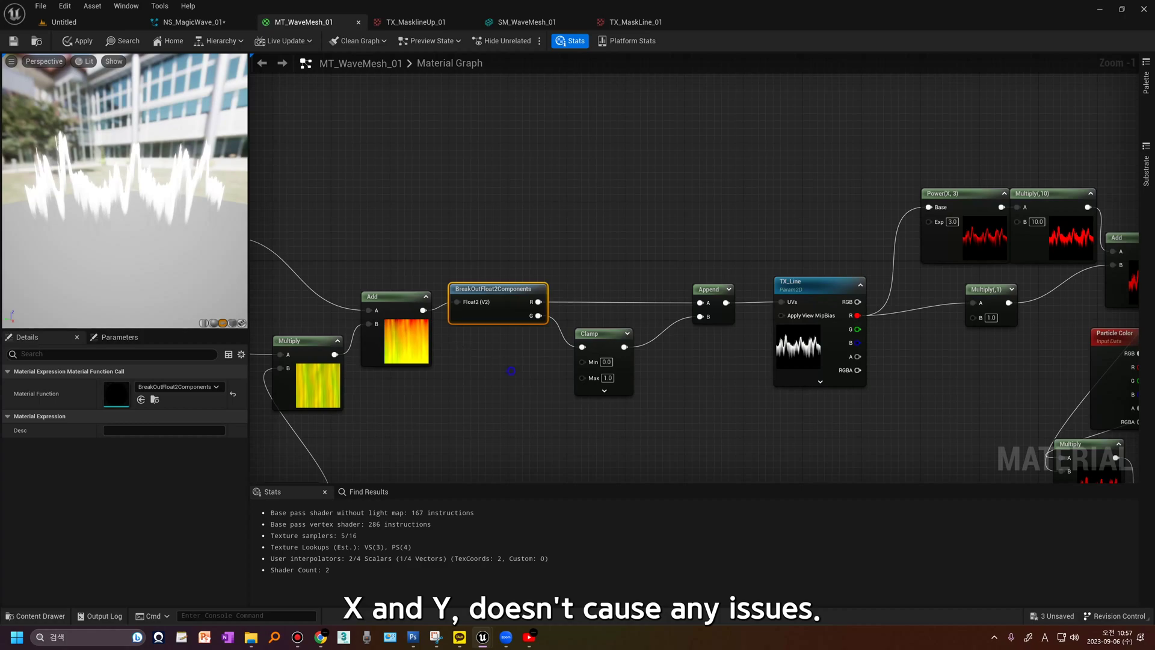
# Add the Clamp node to the selection and examine how it limits only the G output while R goes straight to Append
pyautogui.moveTo(511, 371); pyautogui.dragTo(456, 367, button='right')
pyautogui.keyDown('shift'); pyautogui.click(548, 337); pyautogui.keyUp('shift')
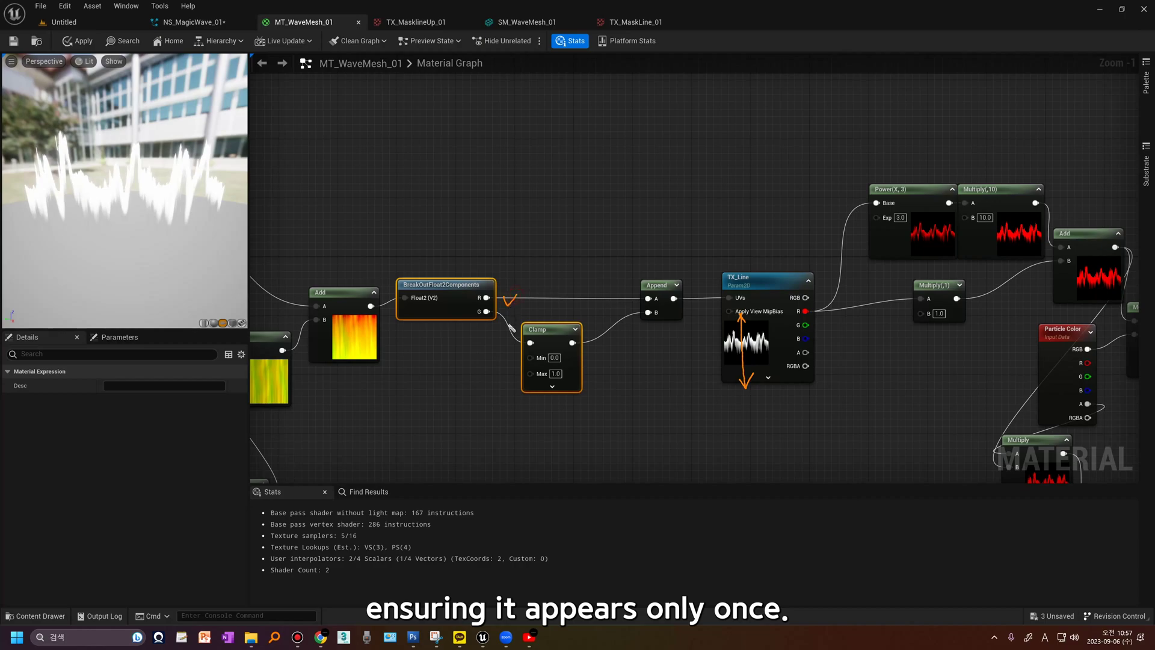
pyautogui.moveTo(539, 317); pyautogui.dragTo(558, 330)
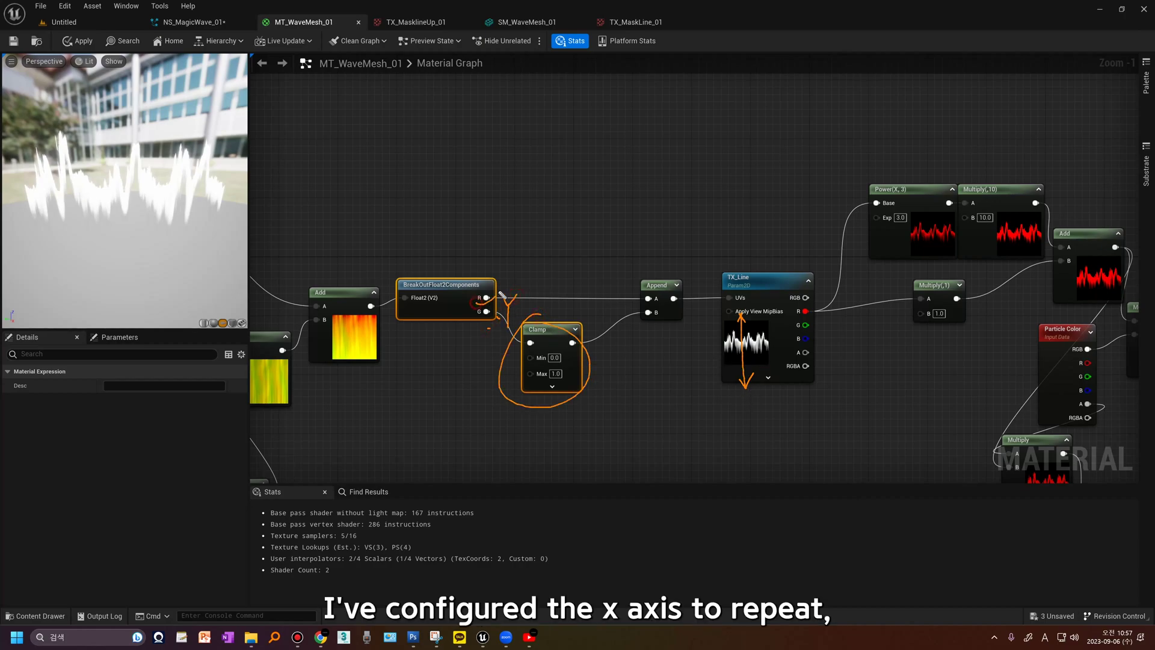
pyautogui.moveTo(706, 348); pyautogui.dragTo(774, 352)
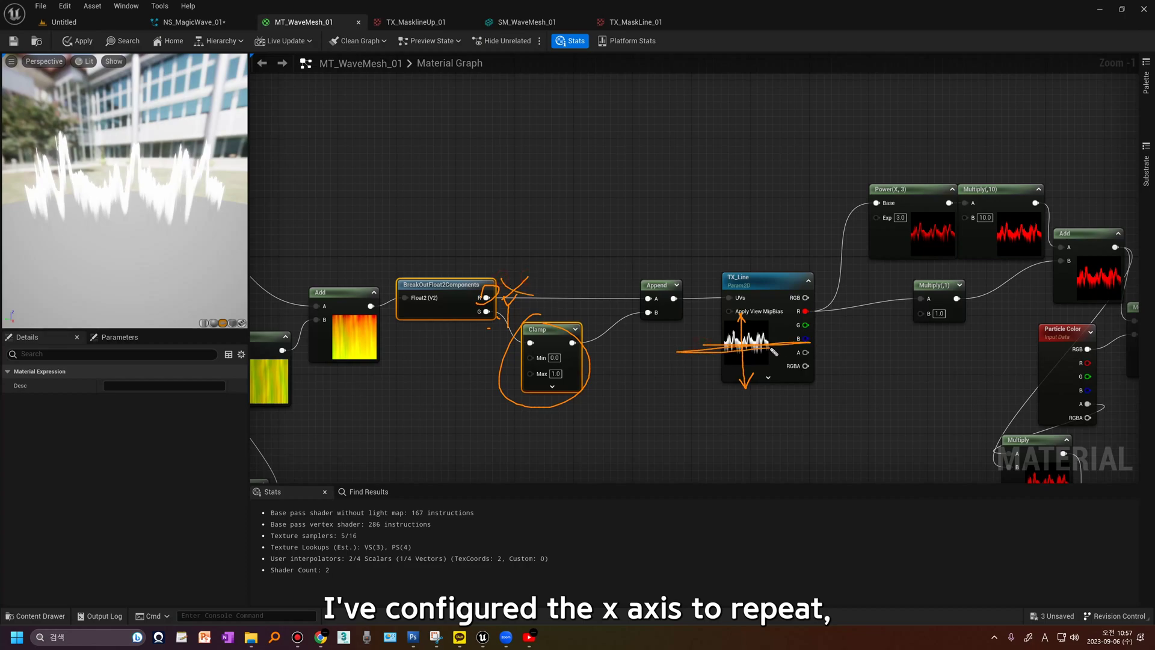
pyautogui.moveTo(590, 415)
pyautogui.mouseDown()
pyautogui.moveTo(551, 417)
pyautogui.moveTo(542, 310)
pyautogui.moveTo(612, 399)
pyautogui.mouseUp()
pyautogui.press('Escape')
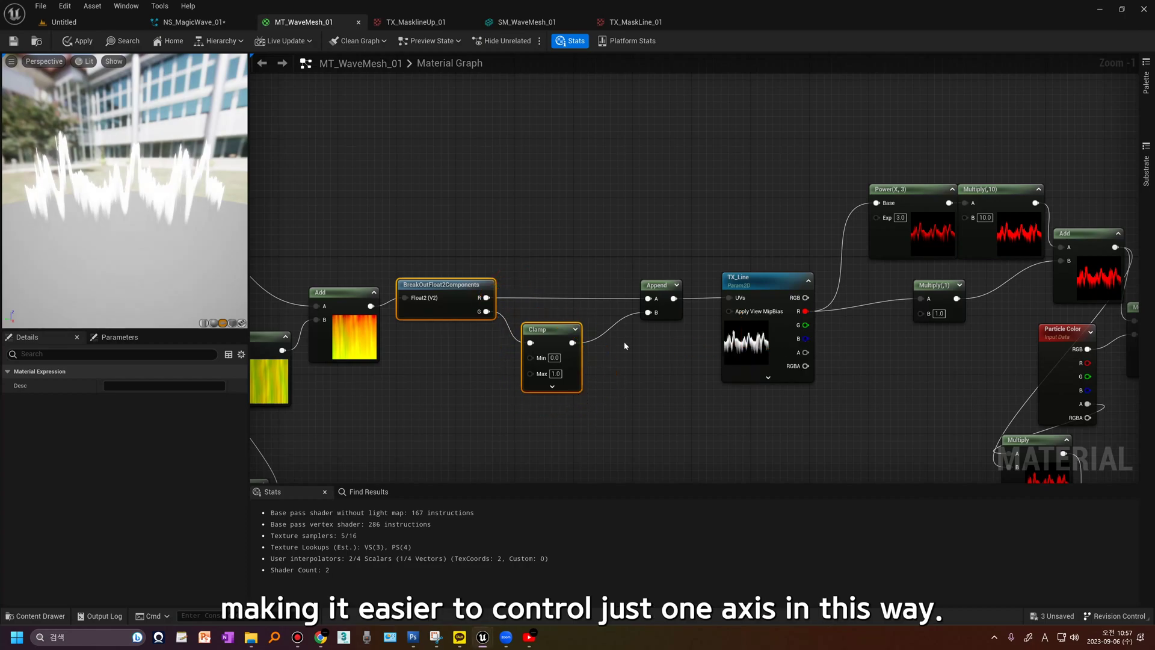
# Save the MT_WaveMesh_01 material with TX_Line selected, and inspect the wave's edge in the NS_MagicWave_01 preview
pyautogui.click(768, 341)
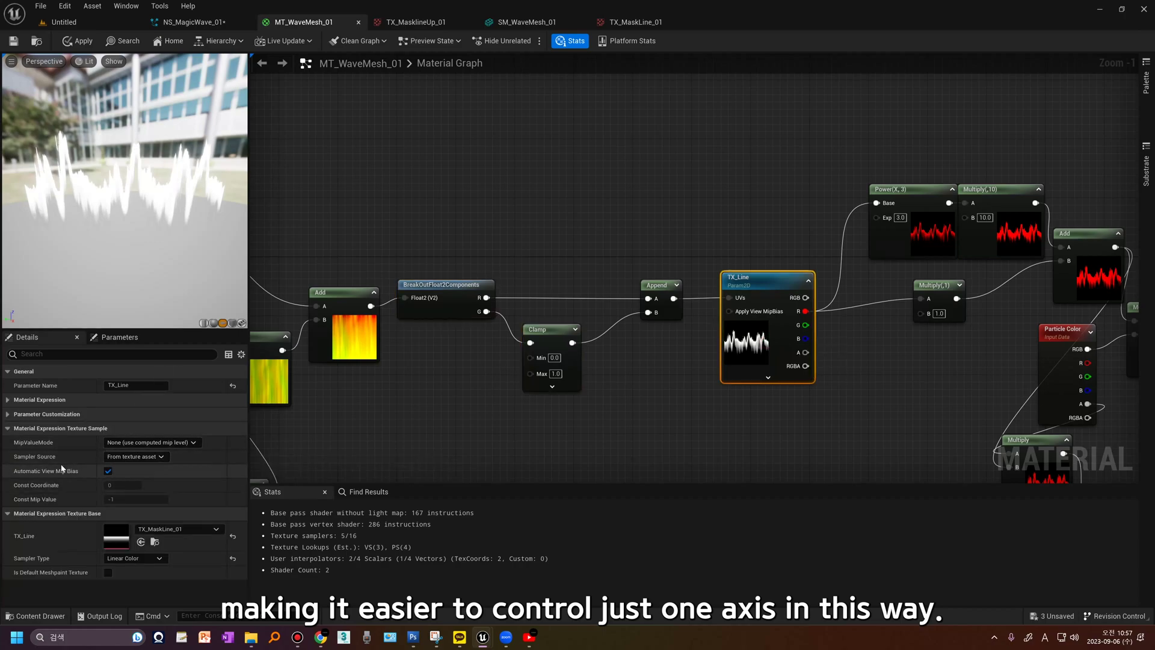
pyautogui.click(12, 42)
pyautogui.click(178, 22)
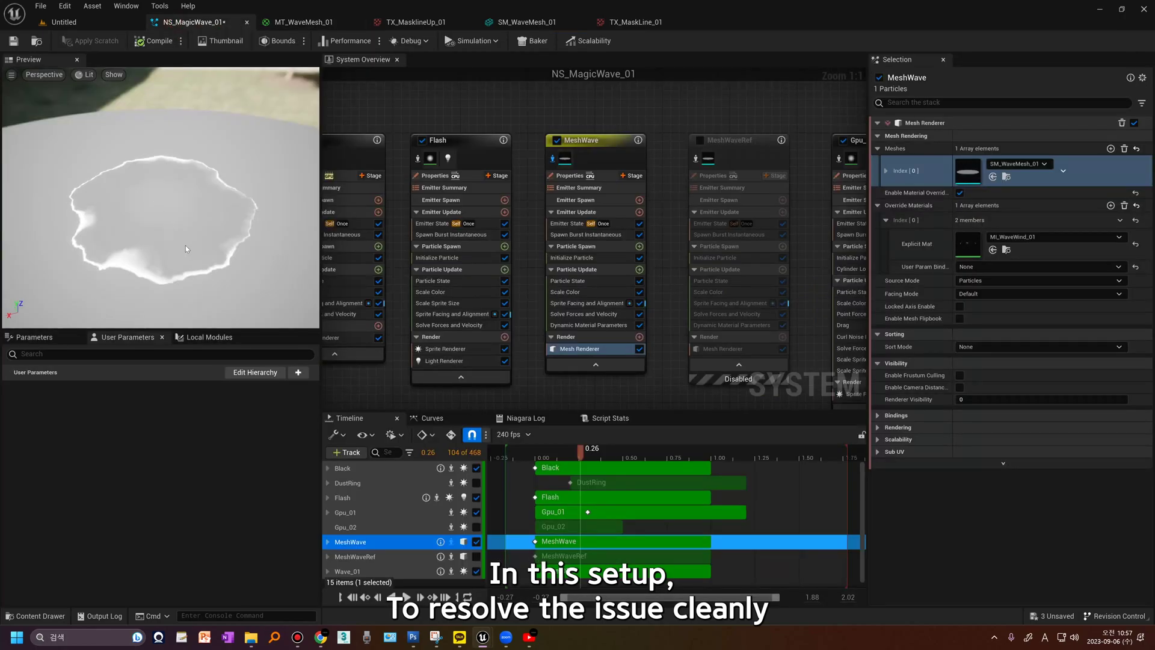
pyautogui.moveTo(207, 241); pyautogui.dragTo(199, 288)
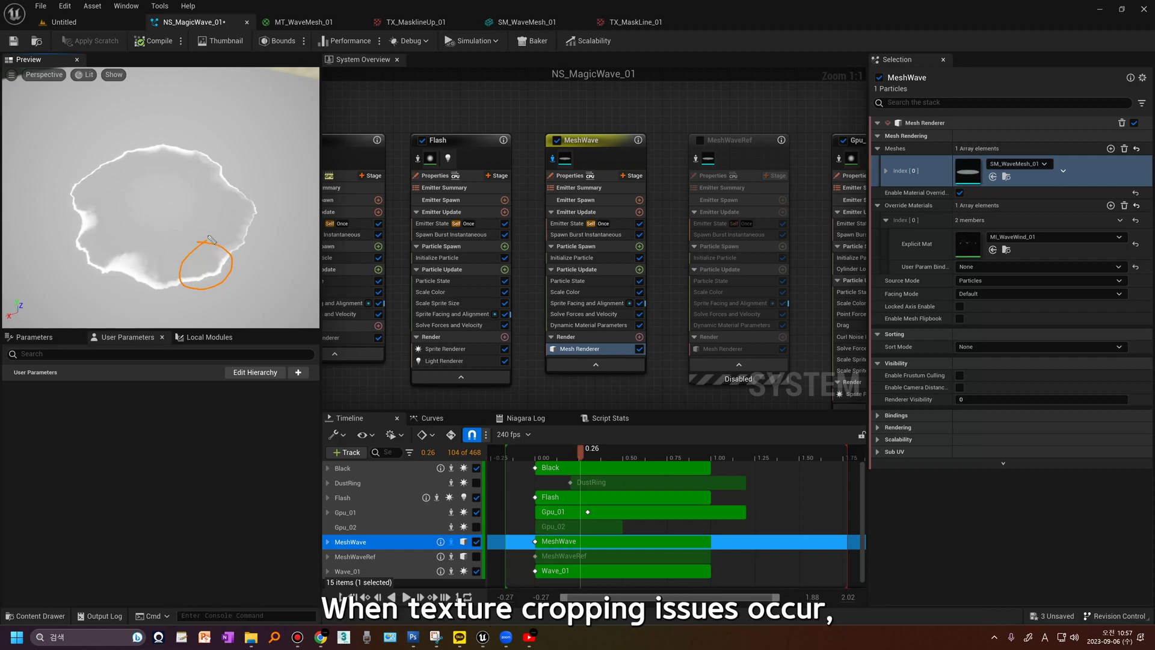
# Review the whole MT_WaveMesh_01 material graph and check the UV layout of the SM_WaveMesh_01 mesh
pyautogui.click(304, 22)
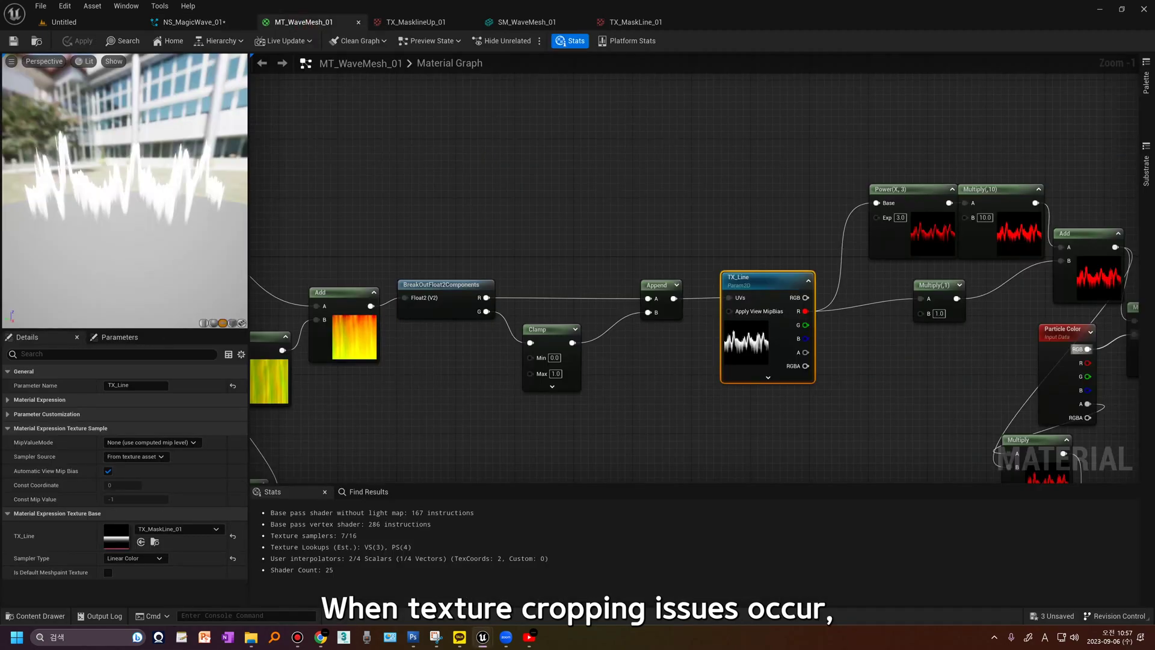
pyautogui.scroll(-2, 899, 171)
pyautogui.scroll(-2, 764, 322)
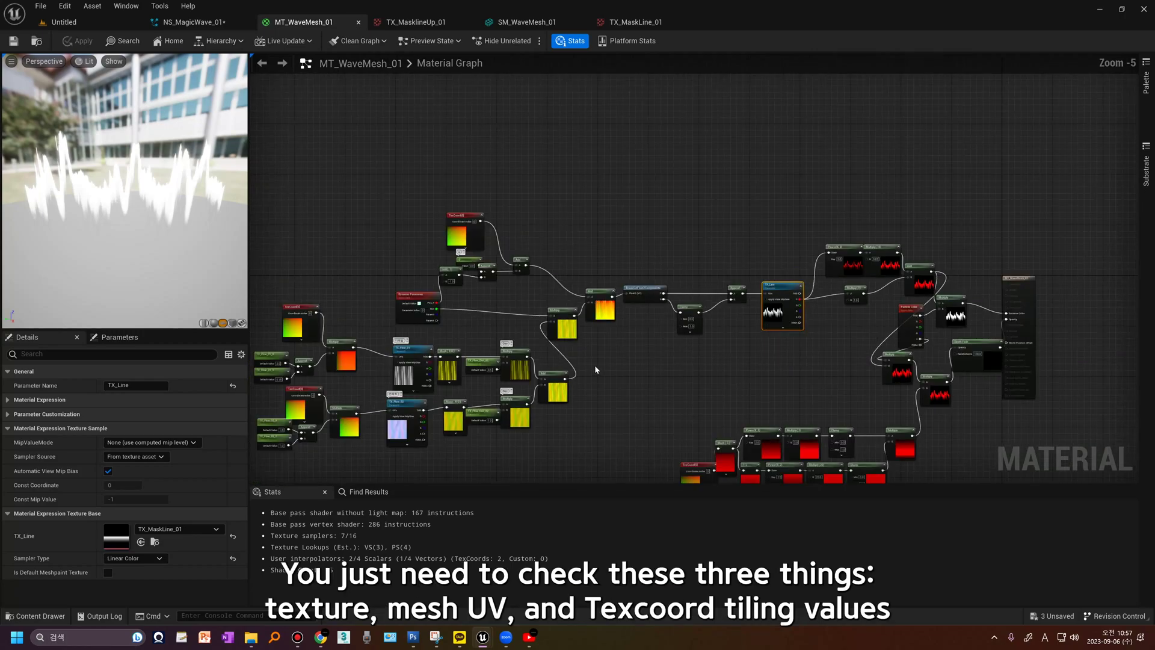
pyautogui.moveTo(403, 311); pyautogui.dragTo(415, 281, button='right')
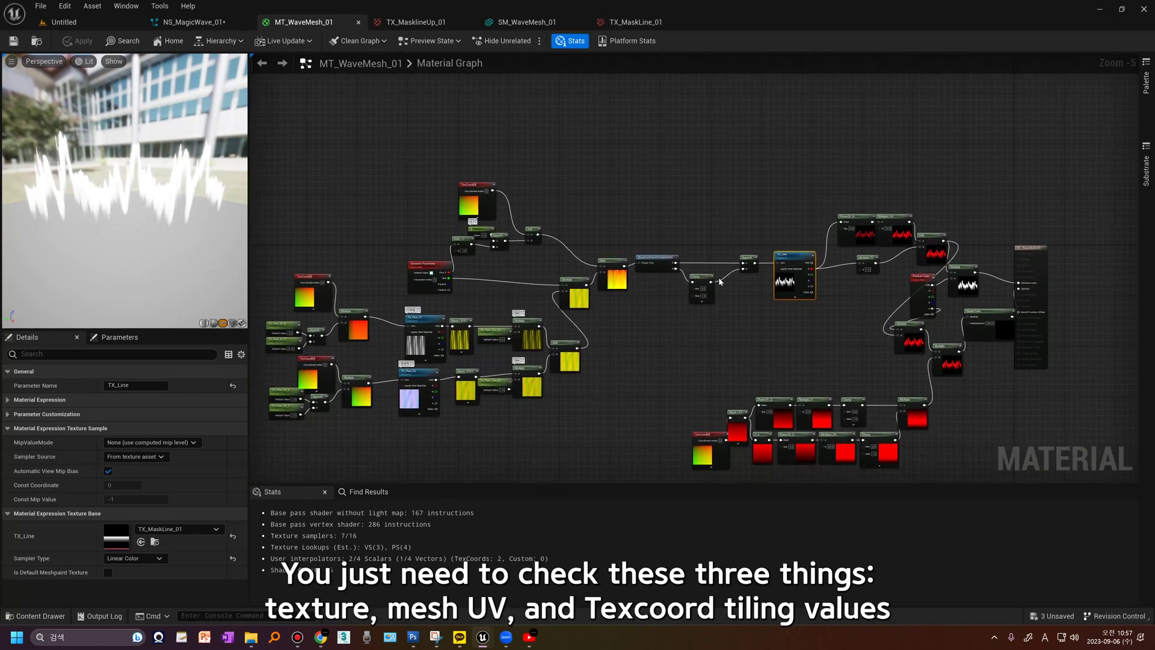
pyautogui.click(525, 22)
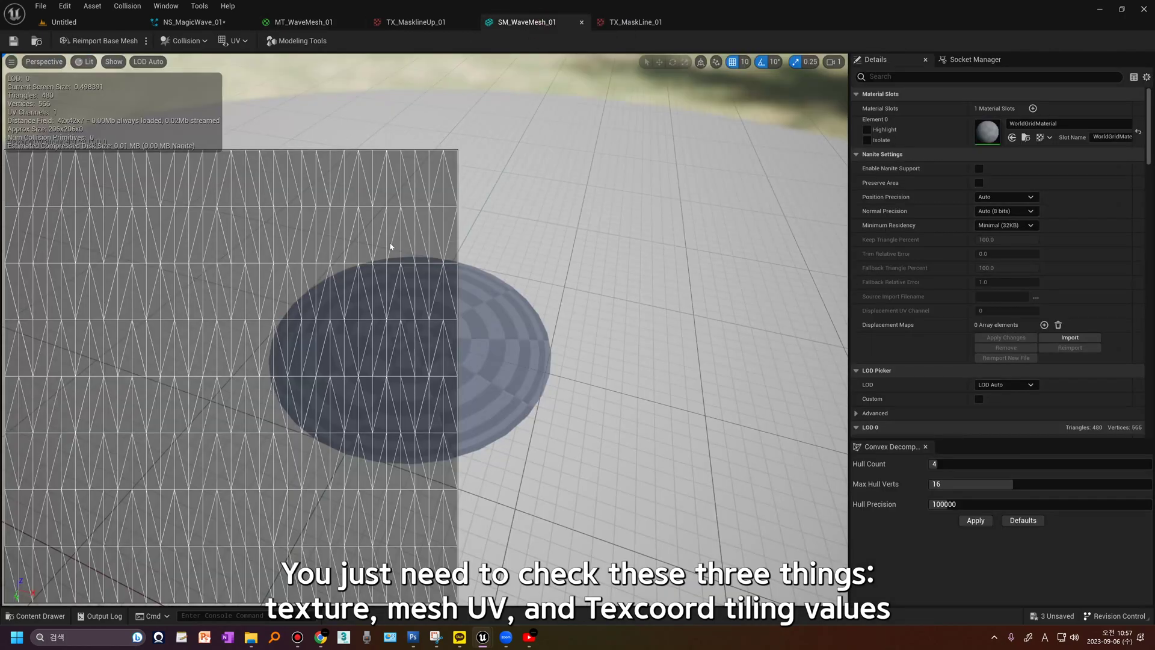
# Return to MT_WaveMesh_01 and check the UTiling and VTiling of the TexCoord node above the Dynamic Parameter
pyautogui.click(300, 22)
pyautogui.scroll(6, 470, 205)
pyautogui.click(489, 214)
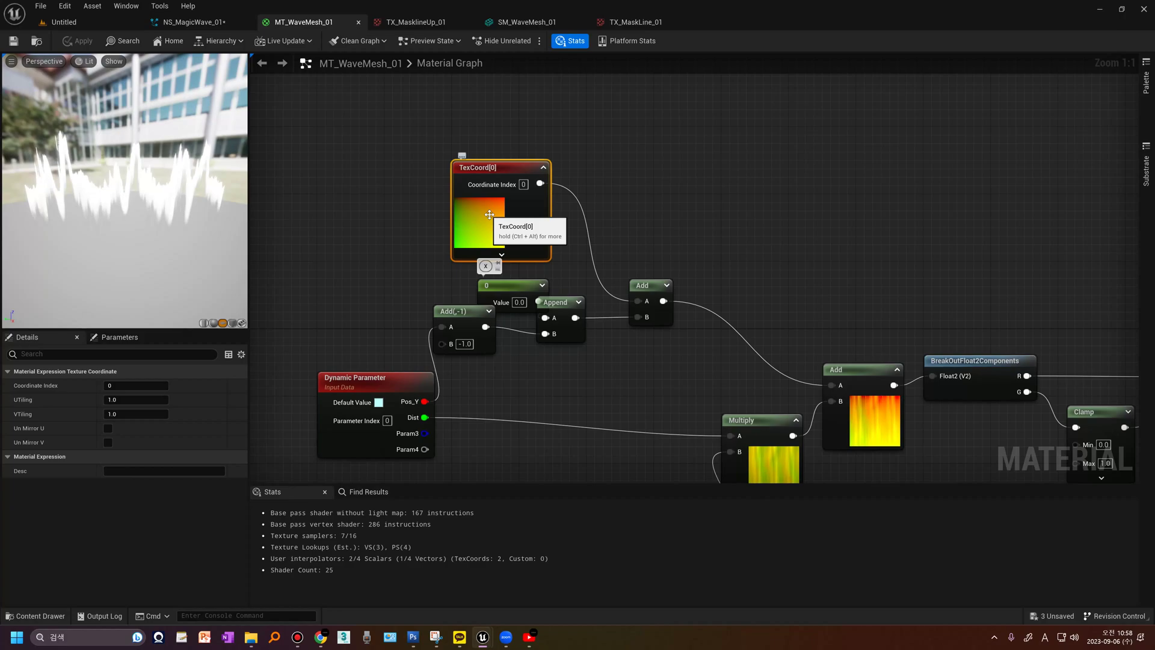
# Go to the TX_Line texture node after the Append node and select it to check its Sampler Source
pyautogui.moveTo(944, 340); pyautogui.dragTo(630, 352, button='right')
pyautogui.scroll(-2, 952, 327)
pyautogui.scroll(2, 631, 352)
pyautogui.click(739, 305)
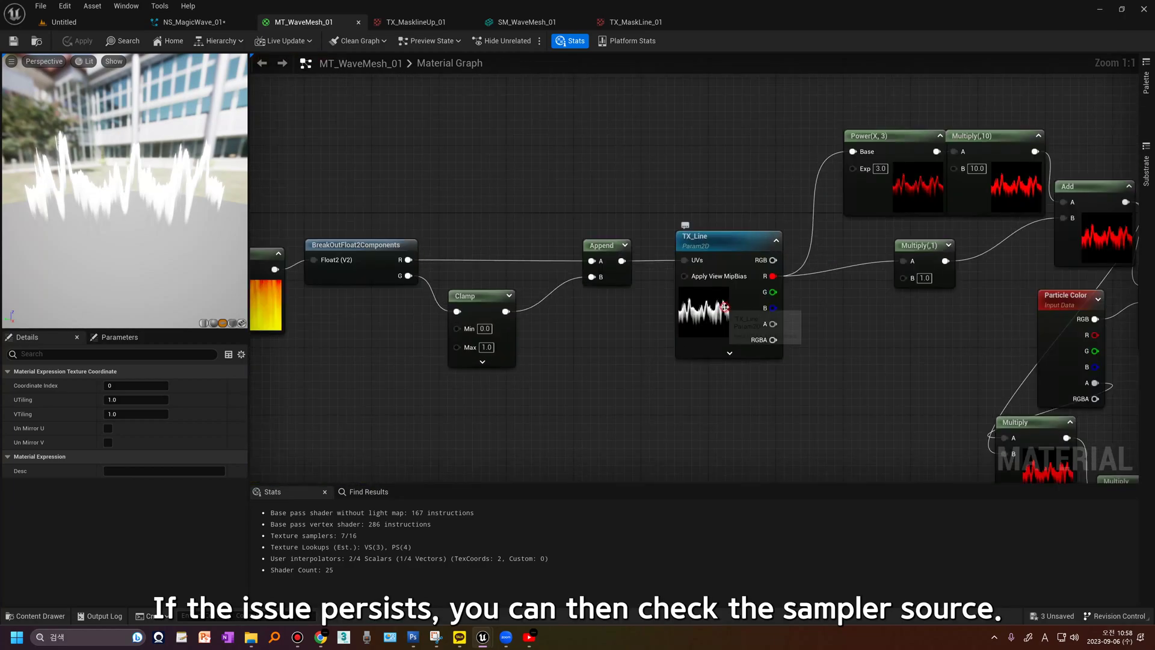